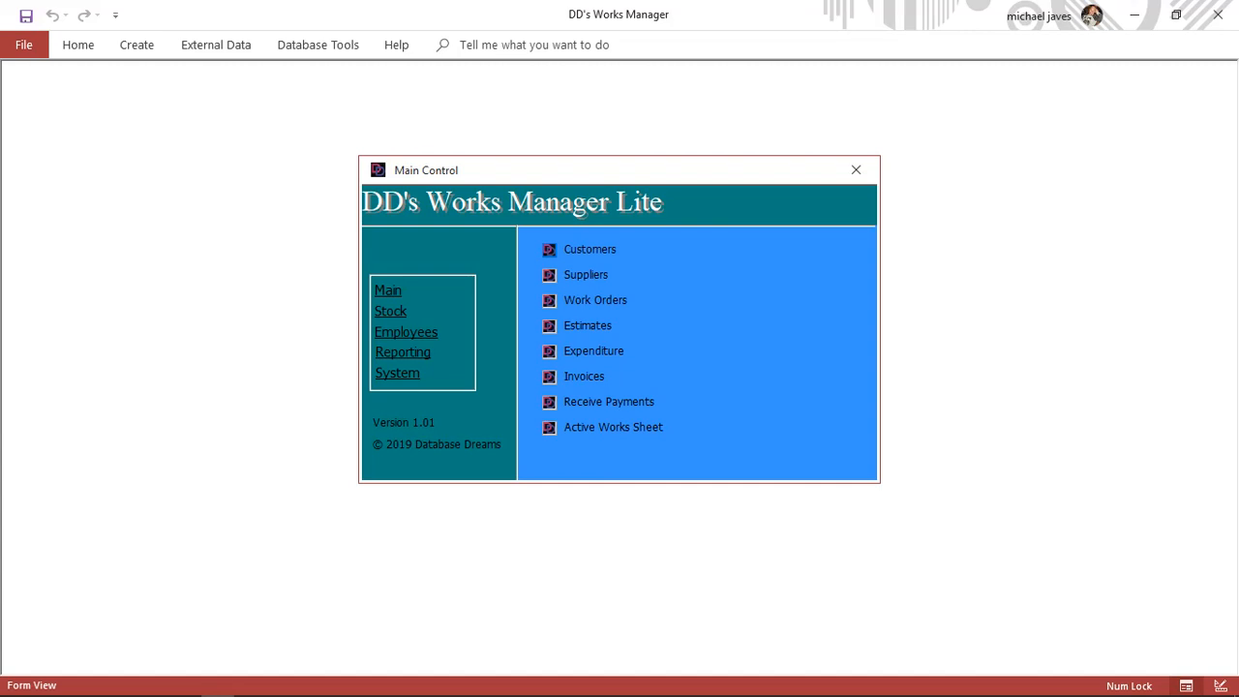
Step: Open the work order won from the displayed estimate and set its job type to Installation
{"action": "left_click", "coordinate": [549, 326]}
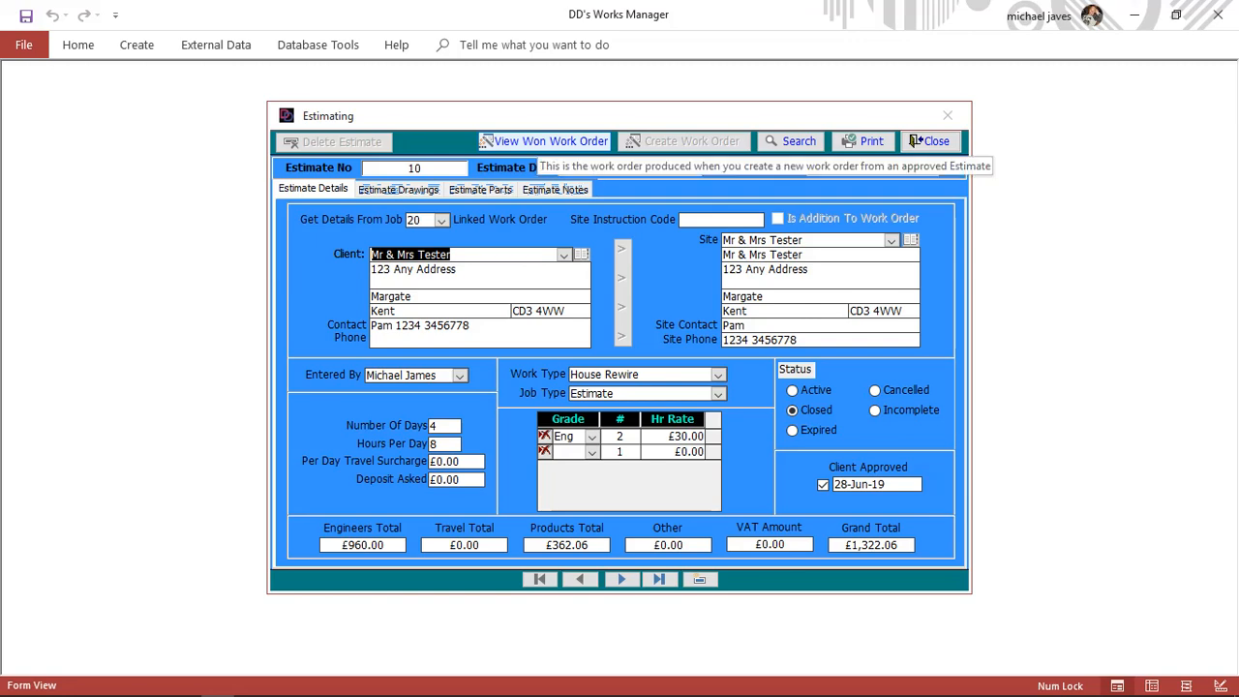
{"action": "left_click", "coordinate": [542, 141]}
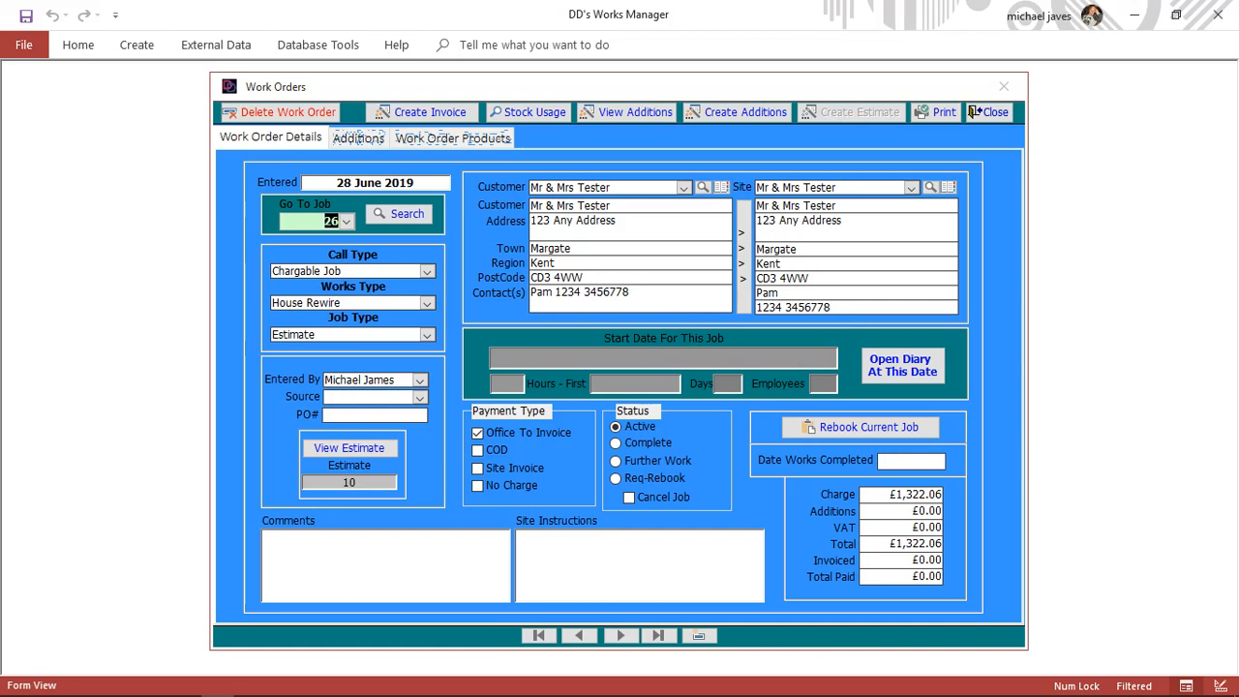
{"action": "left_click", "coordinate": [426, 334]}
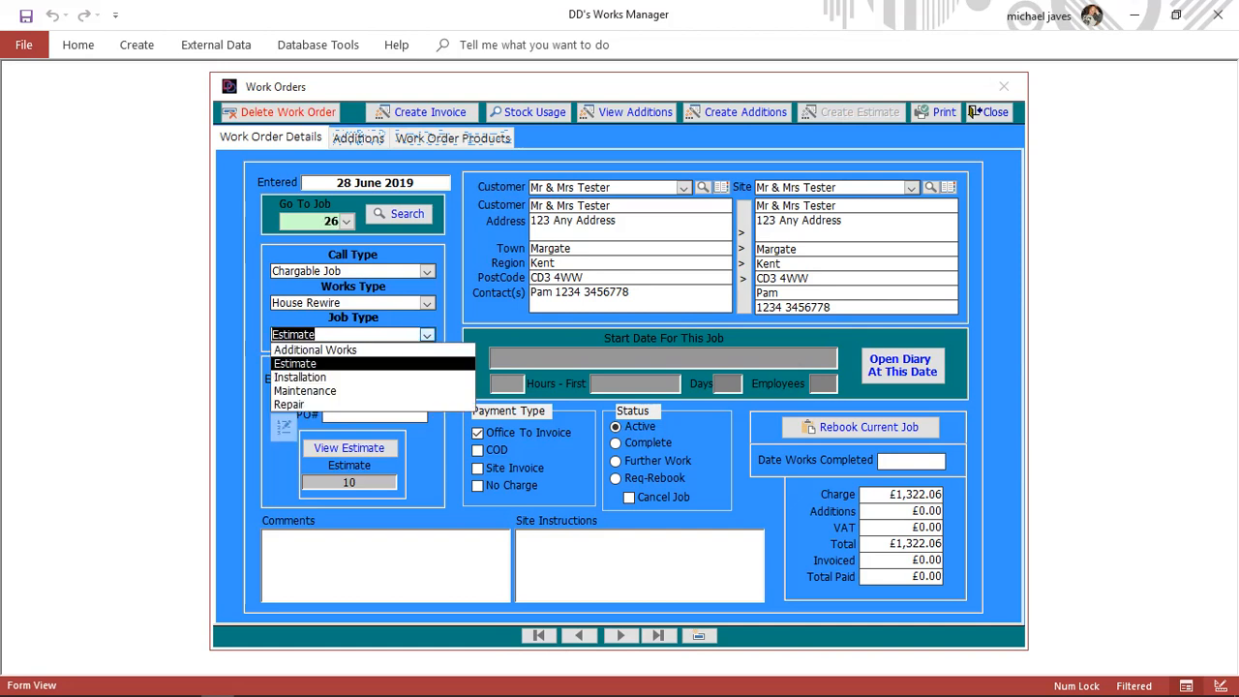
{"action": "left_click", "coordinate": [302, 377]}
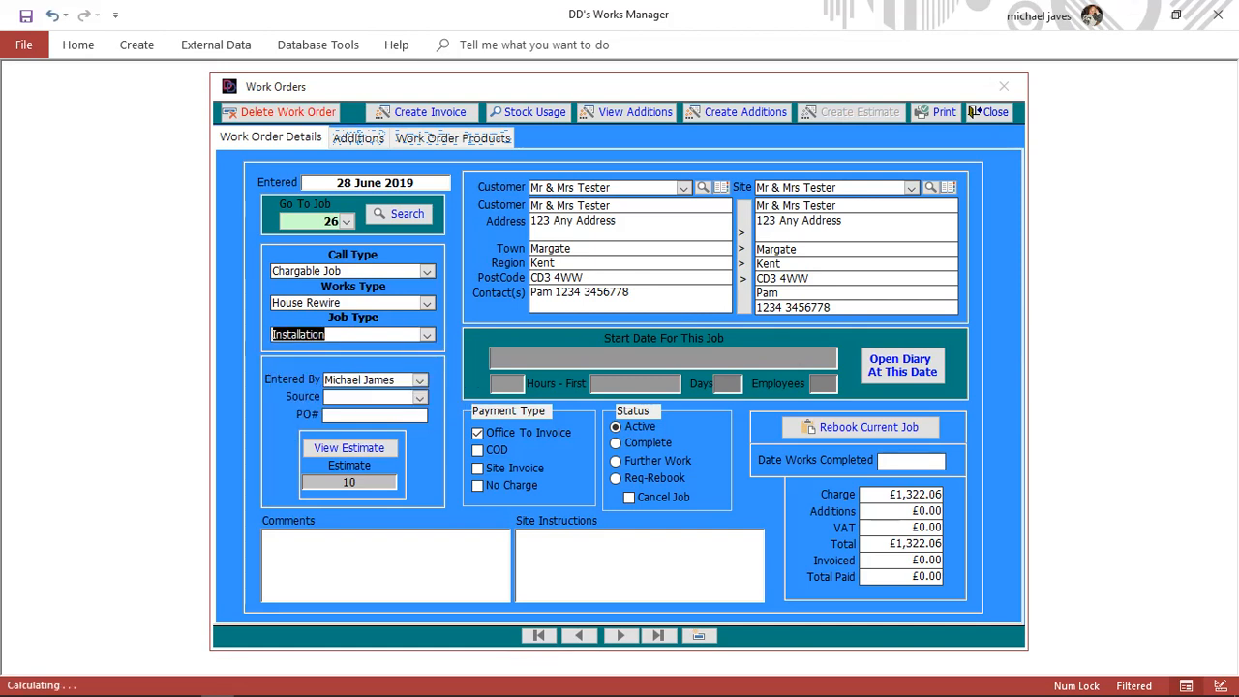
{"action": "left_click", "coordinate": [349, 303]}
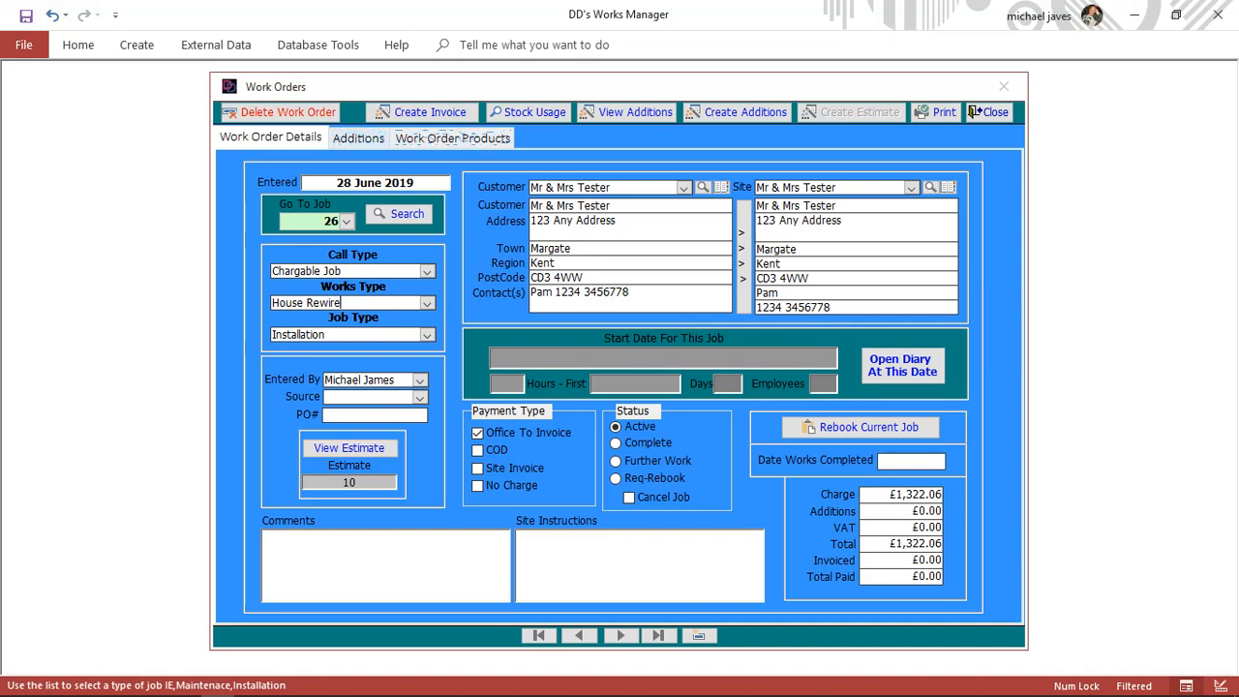
Step: Review the work order's additions and bring up its estimated and used products
{"action": "left_click", "coordinate": [358, 138]}
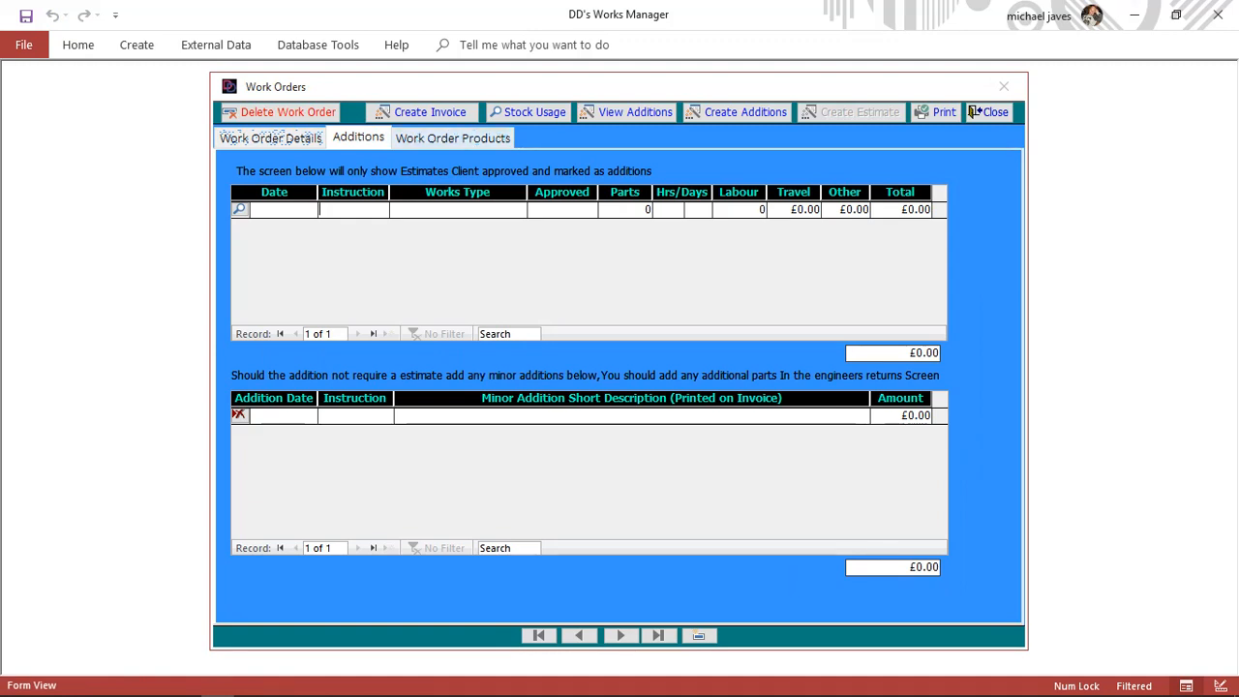
{"action": "left_click", "coordinate": [453, 137]}
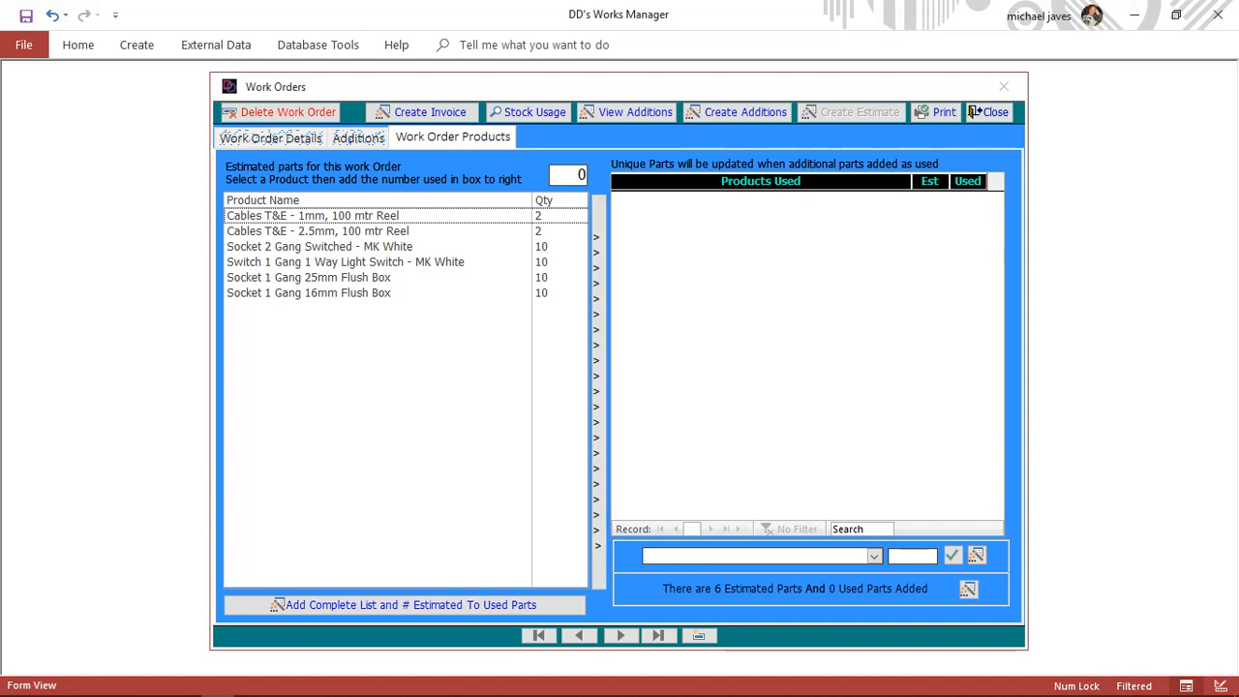
Step: Record 1 Cables T&E - 1mm, 100 mtr Reel as used on the work order and delete that entry again
{"action": "left_click", "coordinate": [377, 215]}
{"action": "double_click", "coordinate": [578, 175]}
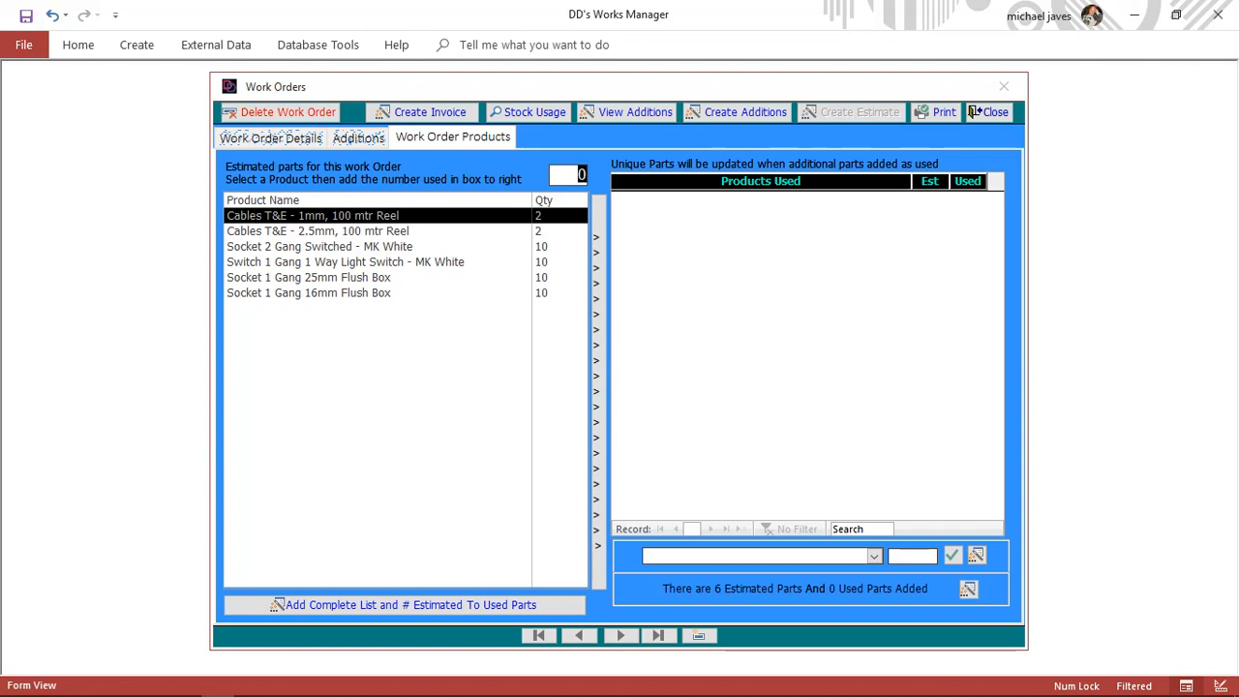
{"action": "type", "text": "1"}
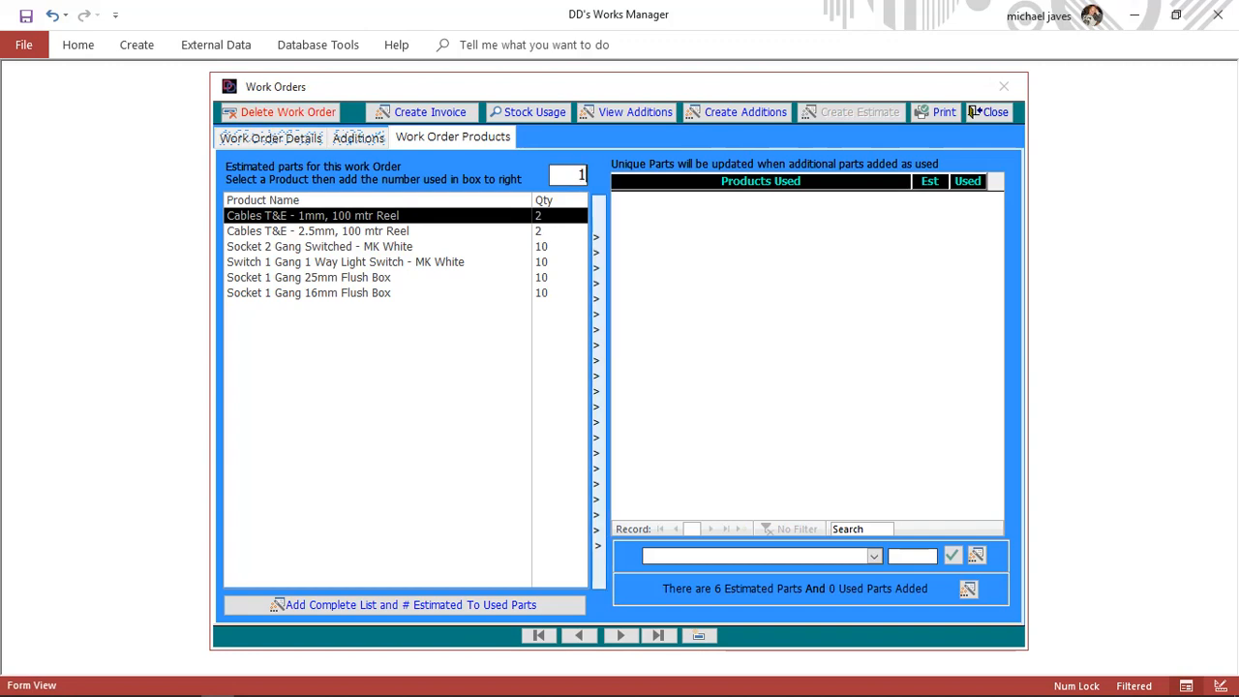
{"action": "key", "text": "Return"}
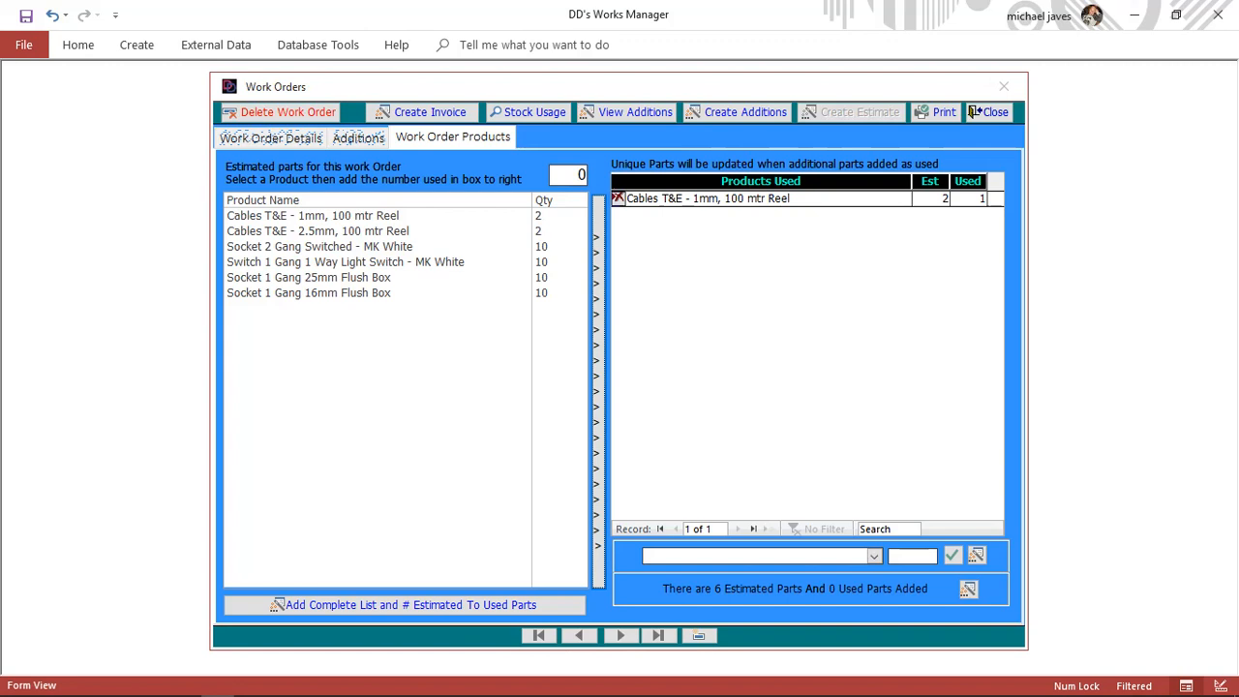
{"action": "left_click", "coordinate": [618, 199]}
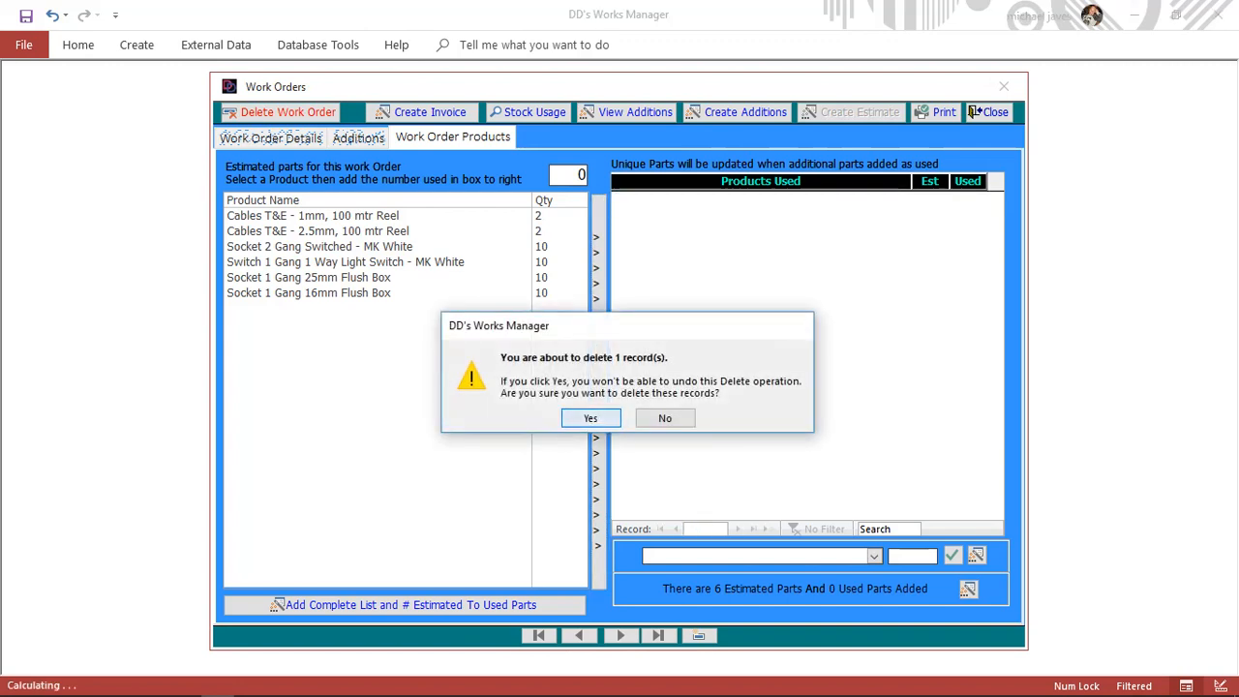
{"action": "key", "text": "Return"}
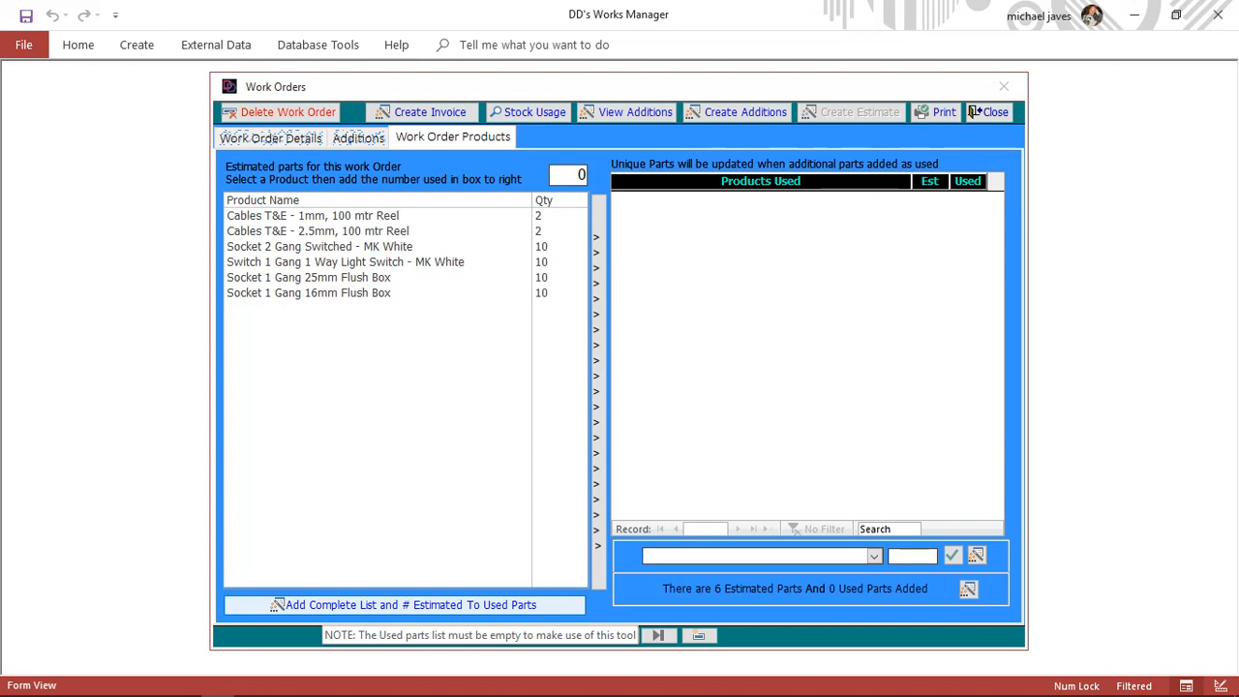
Step: Add the complete estimated list to the used parts, plus 3 of the unestimated Lighting: Ceiling Rose 3 Plate
{"action": "left_click", "coordinate": [278, 604]}
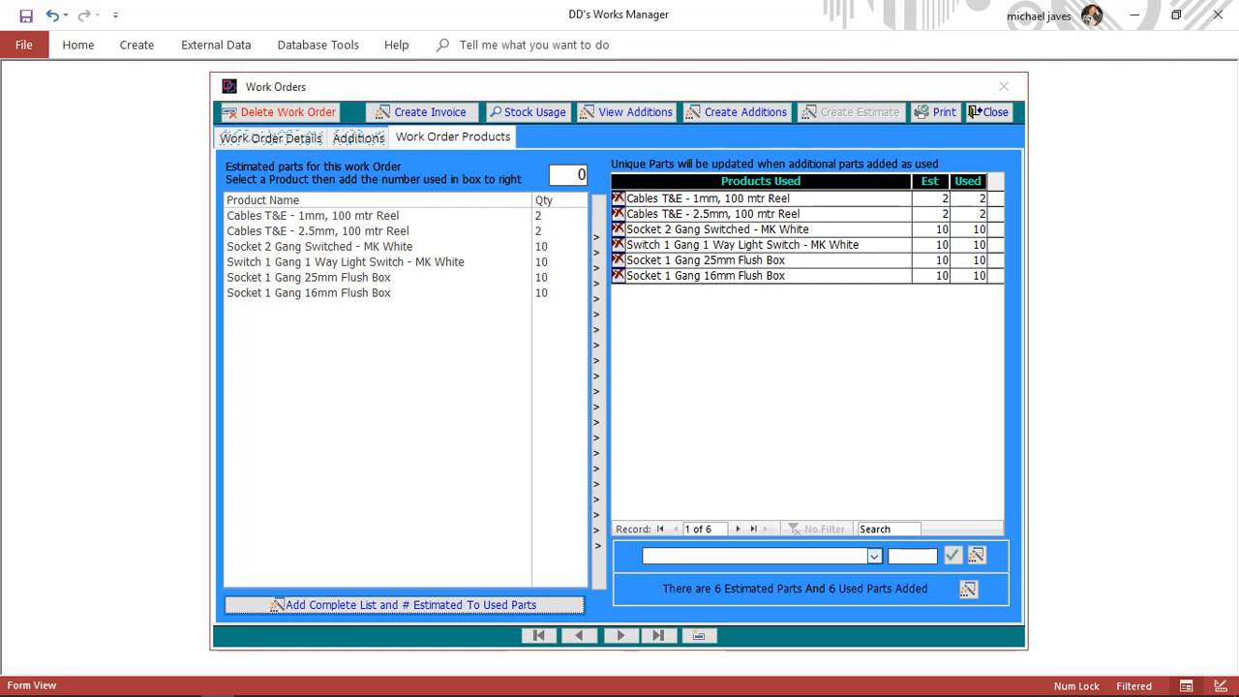
{"action": "left_click", "coordinate": [874, 556]}
{"action": "key", "text": "Caps_Lock"}
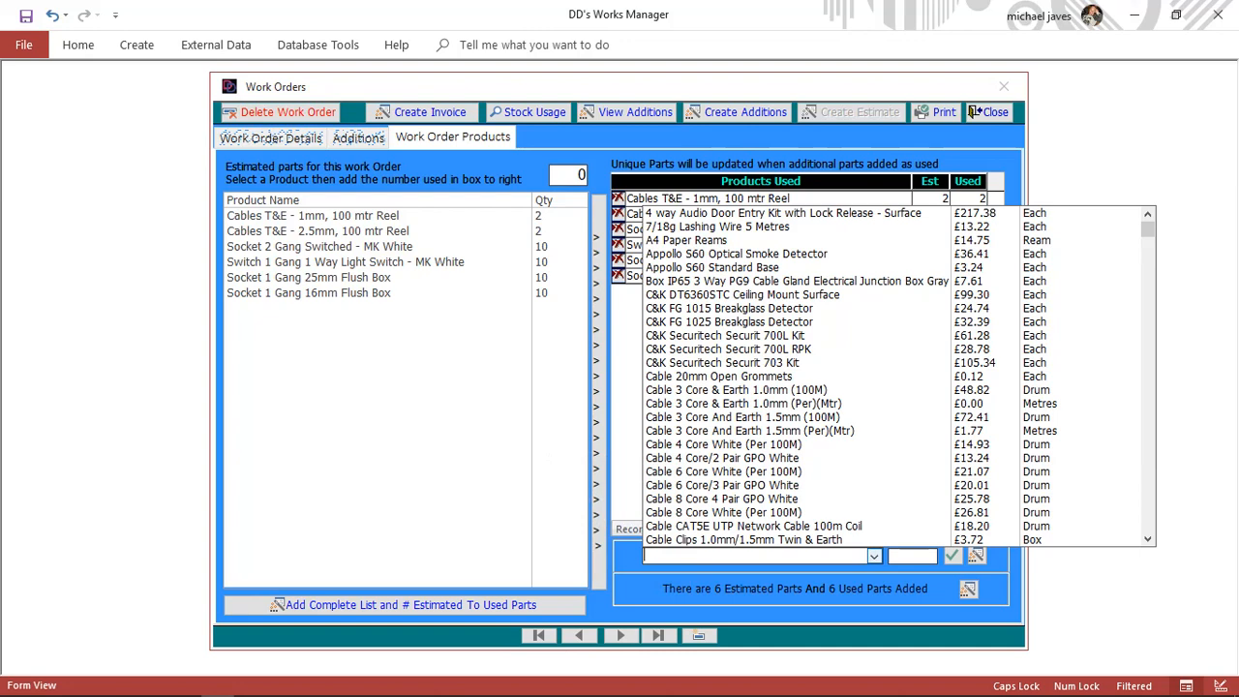
{"action": "type", "text": "L"}
{"action": "key", "text": "Caps_Lock"}
{"action": "type", "text": "ighting"}
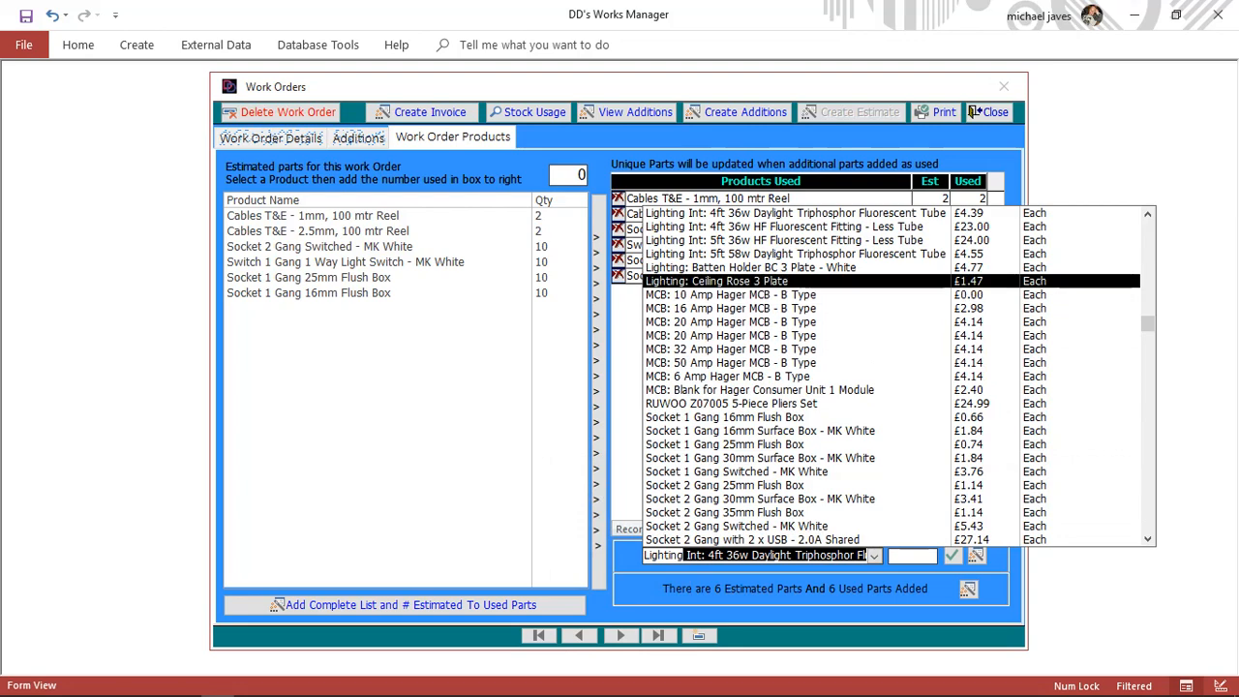
{"action": "left_click", "coordinate": [736, 281]}
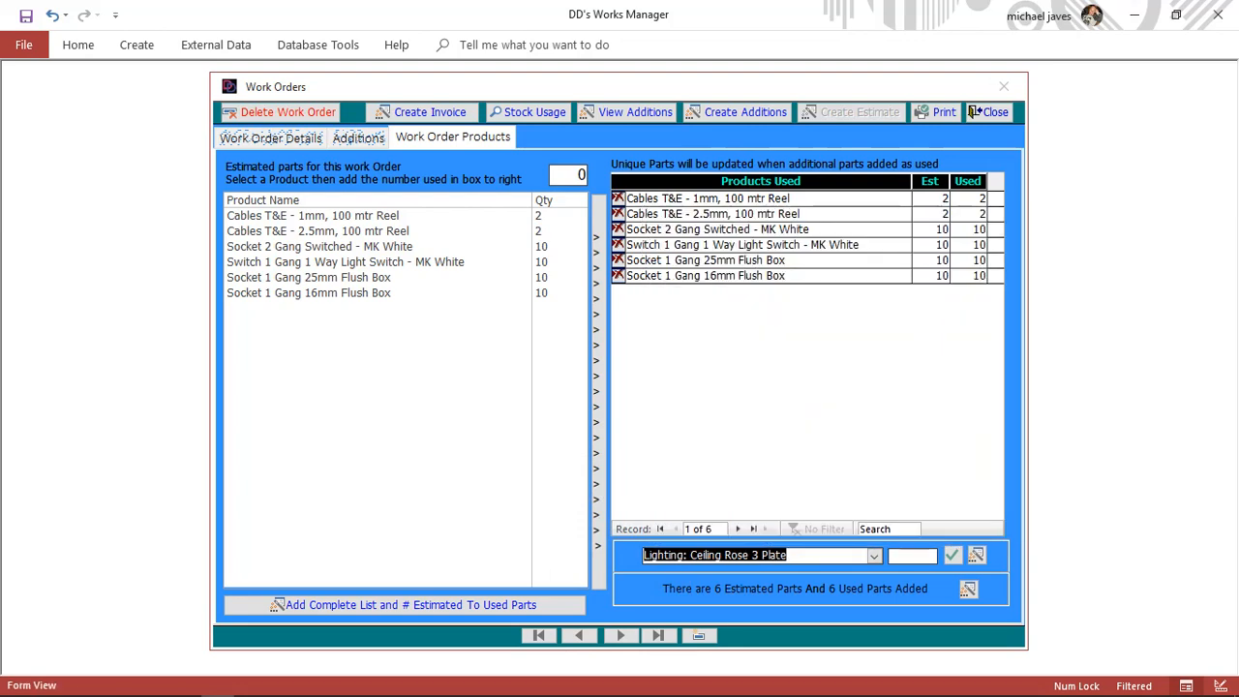
{"action": "left_click", "coordinate": [912, 556]}
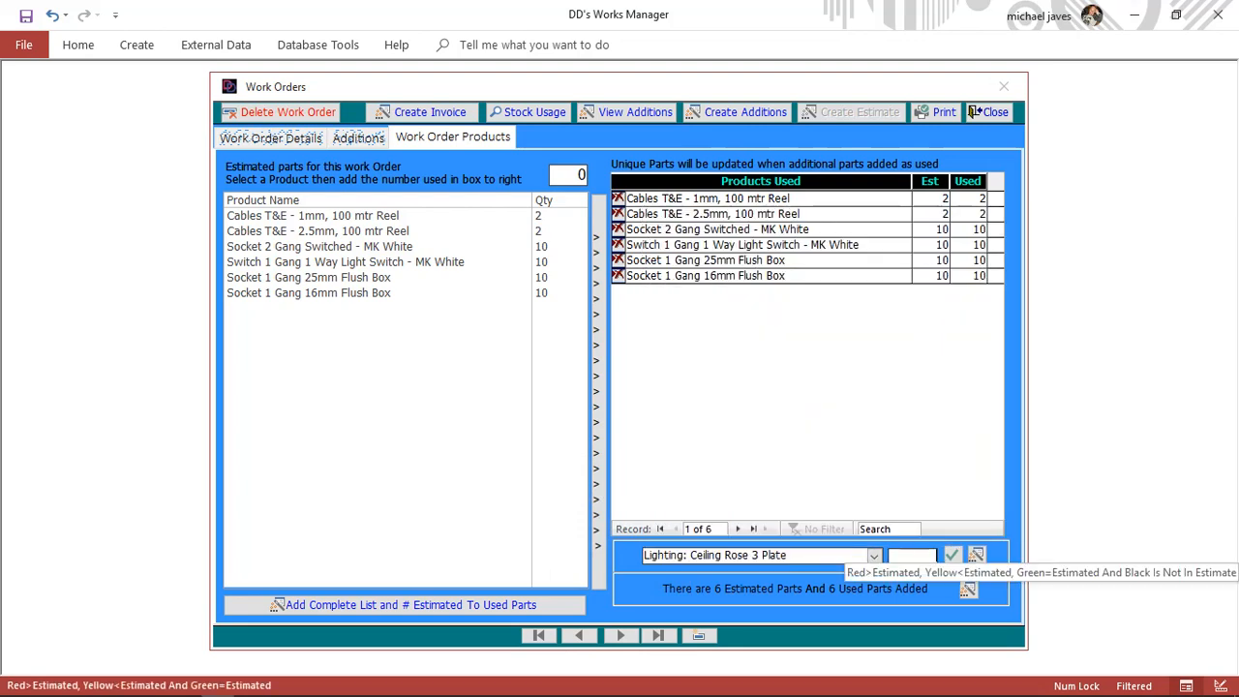
{"action": "type", "text": "3"}
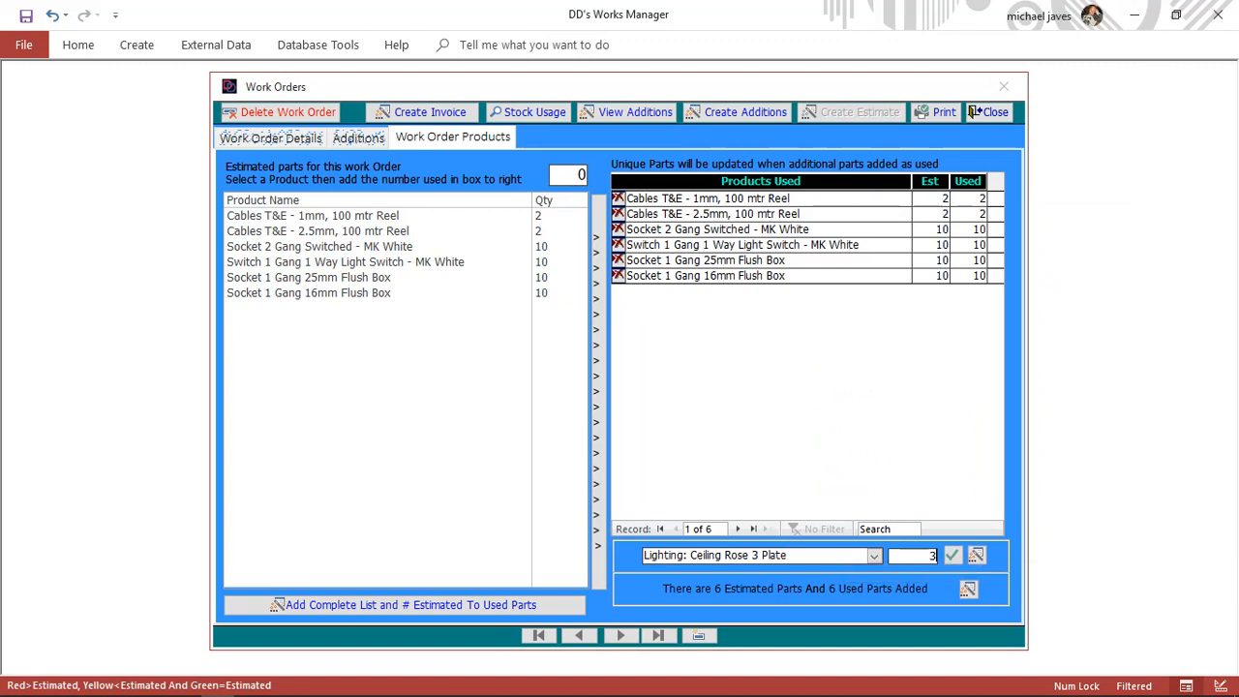
{"action": "left_click", "coordinate": [953, 555]}
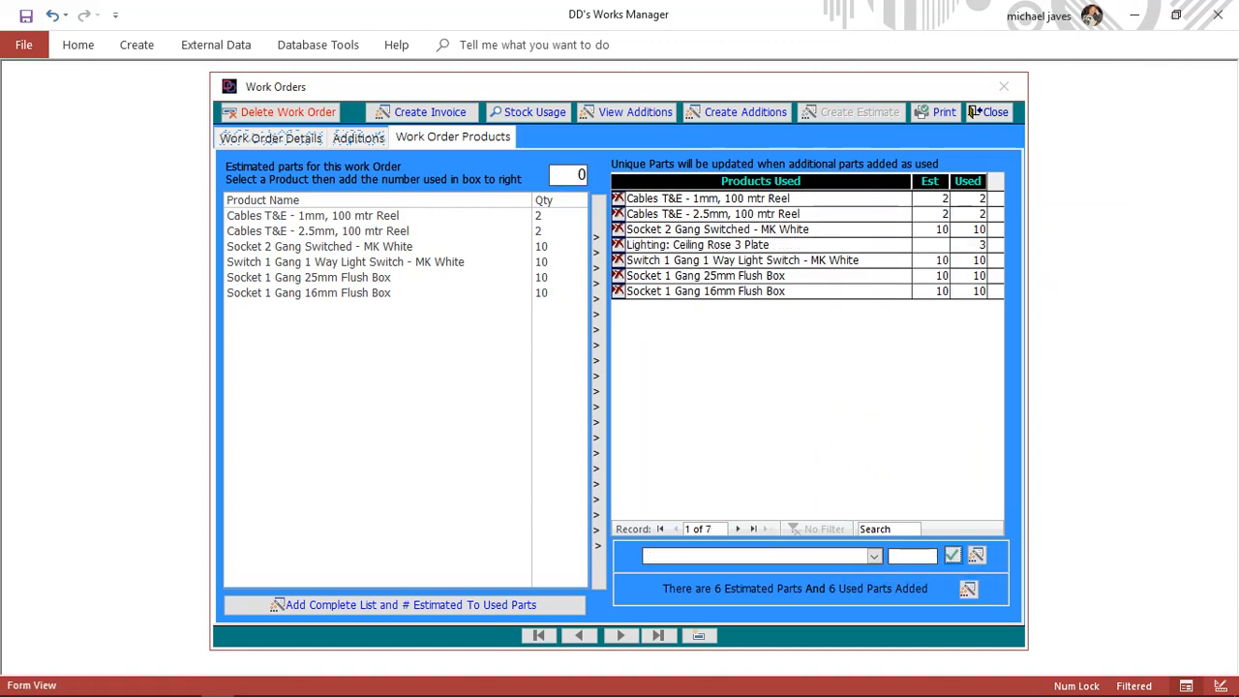
{"action": "left_click_drag", "start_coordinate": [771, 245], "coordinate": [626, 245]}
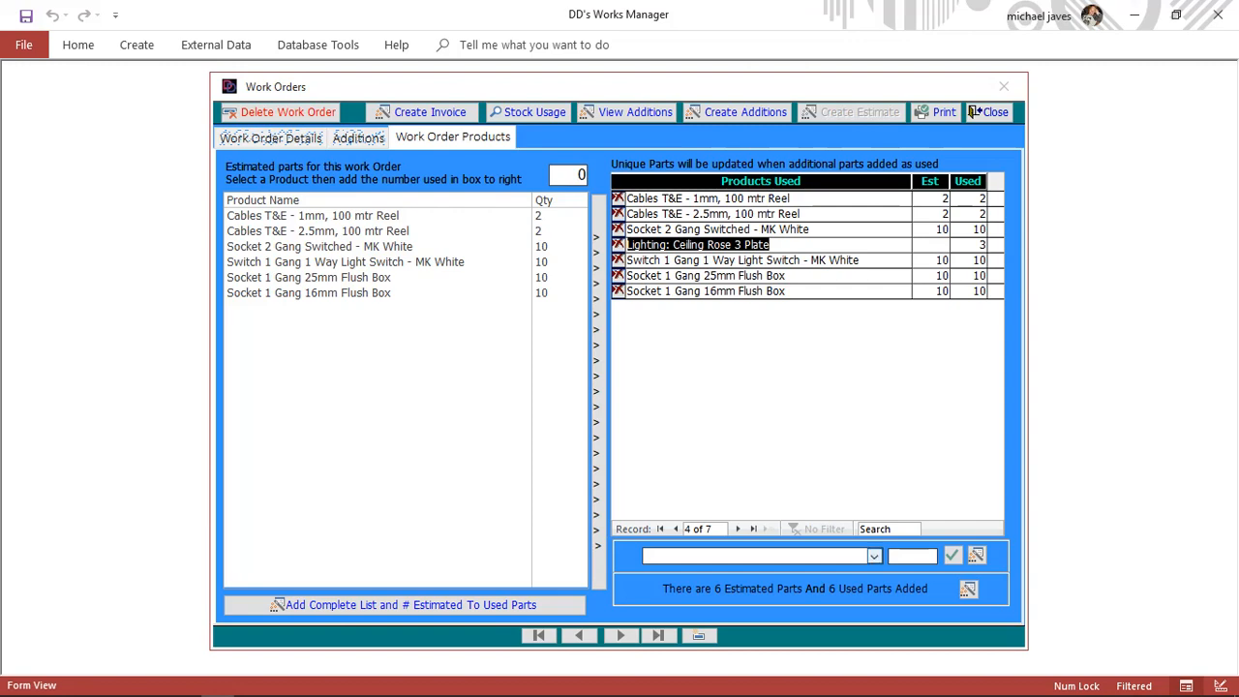
Step: Look through the list of available products and view the blank form for creating a new product
{"action": "left_click", "coordinate": [874, 556]}
{"action": "scroll", "coordinate": [774, 445], "scroll_direction": "down", "scroll_amount": 1}
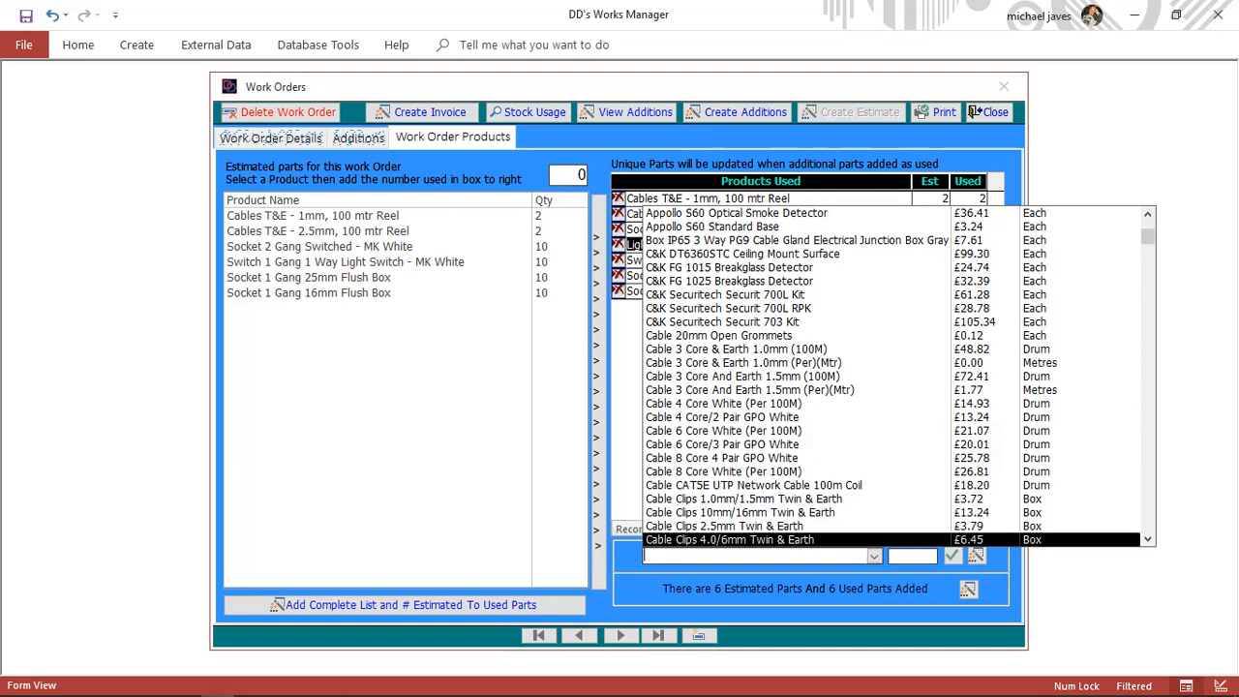
{"action": "left_click", "coordinate": [874, 555]}
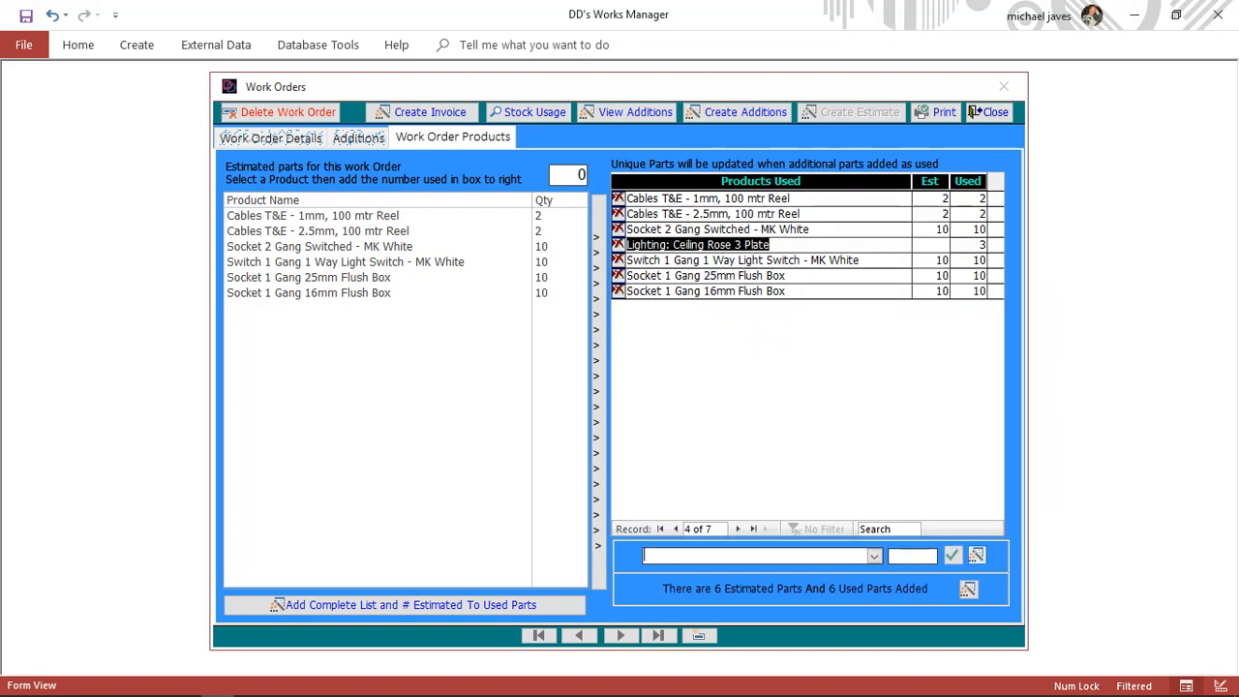
{"action": "left_click", "coordinate": [976, 555]}
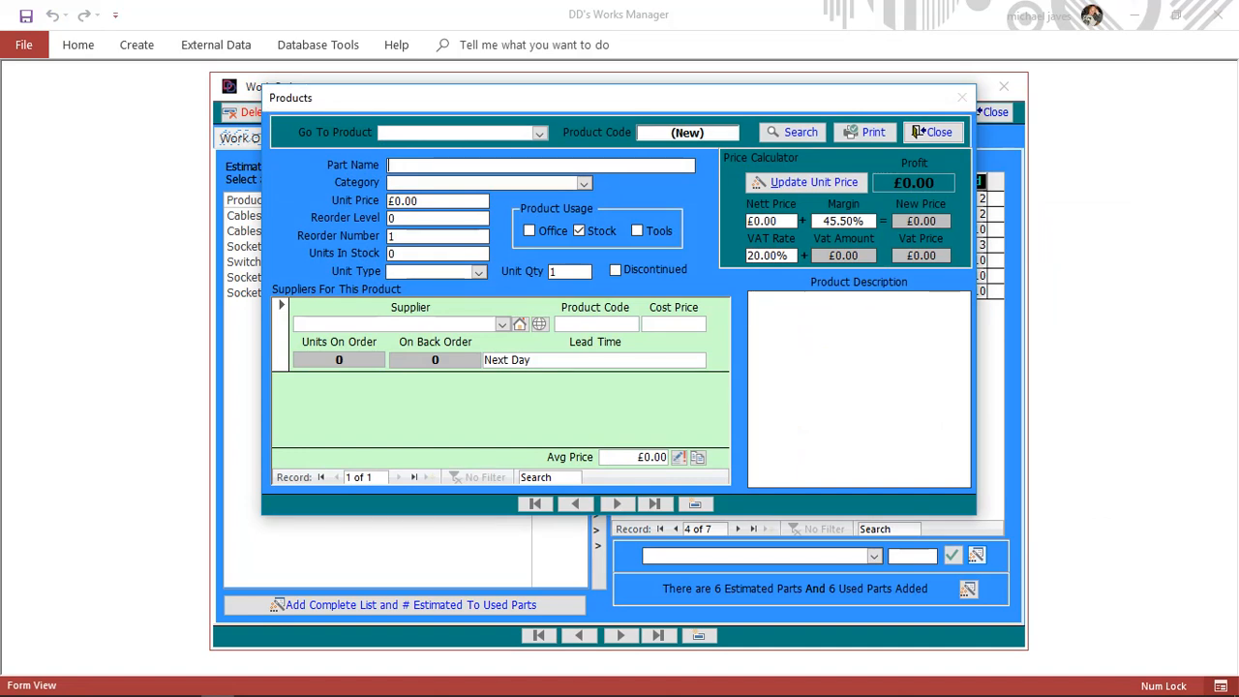
{"action": "left_click", "coordinate": [918, 132]}
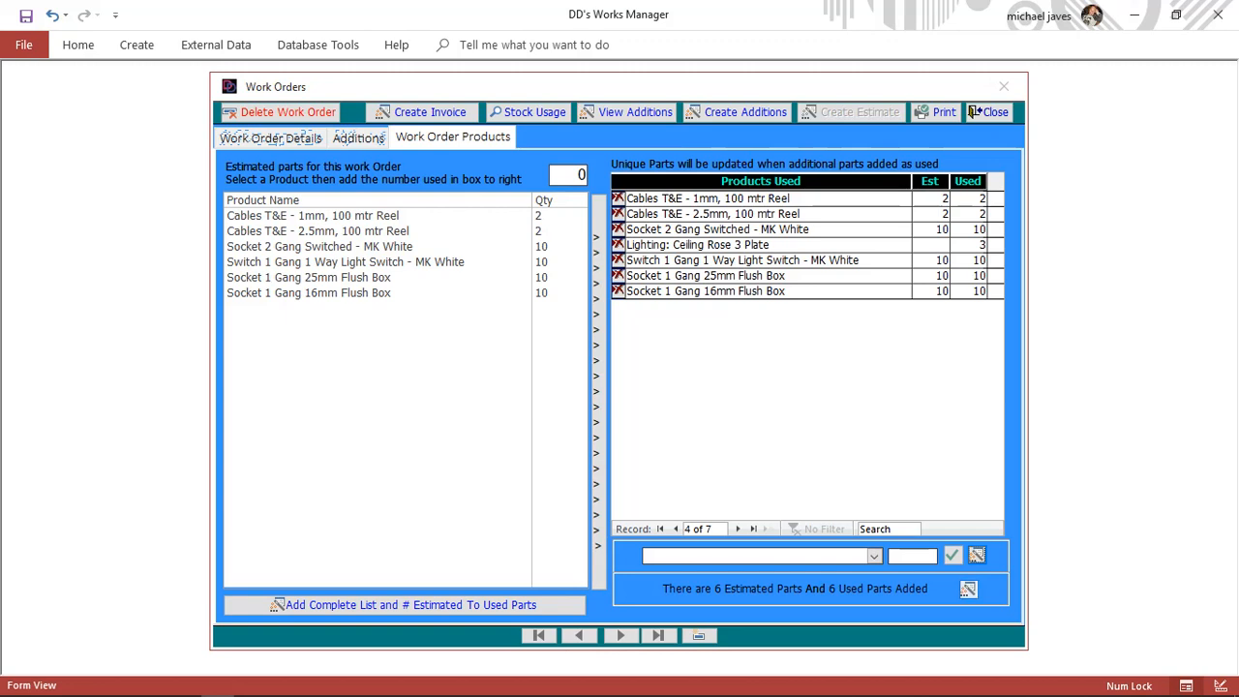
Step: Check for estimated parts missing from the used list, switching between the filtered and full estimated lists
{"action": "left_click", "coordinate": [969, 589]}
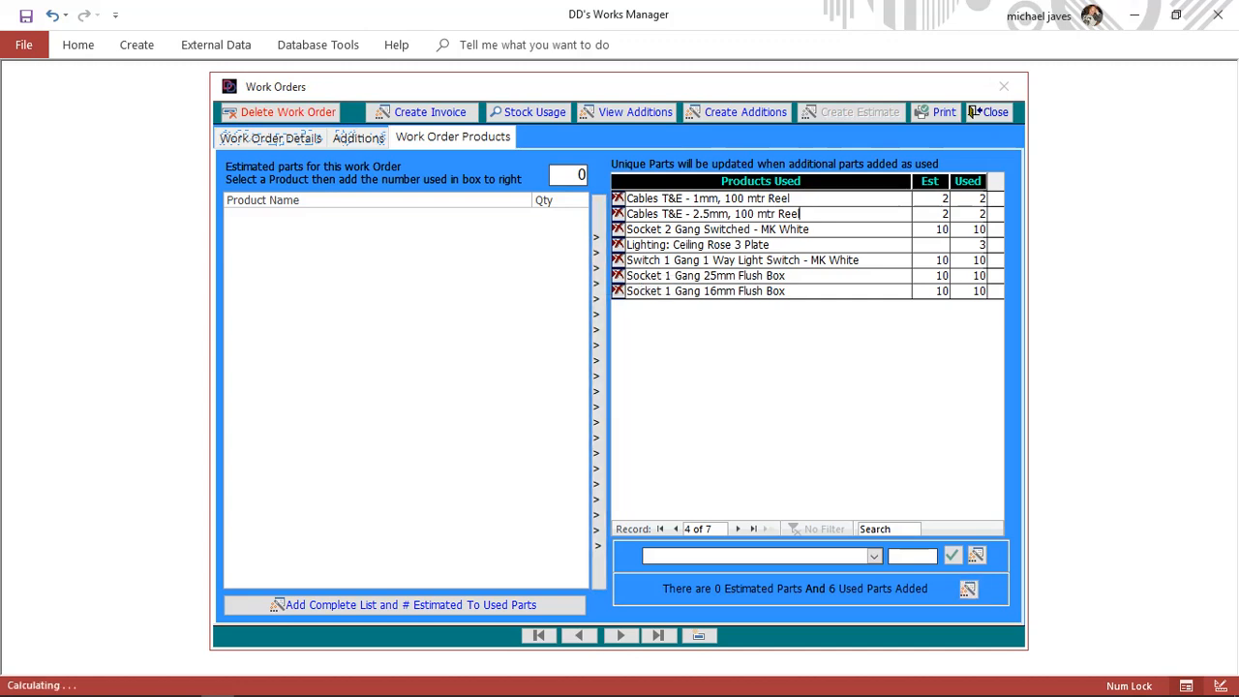
{"action": "left_click_drag", "start_coordinate": [799, 213], "coordinate": [627, 213]}
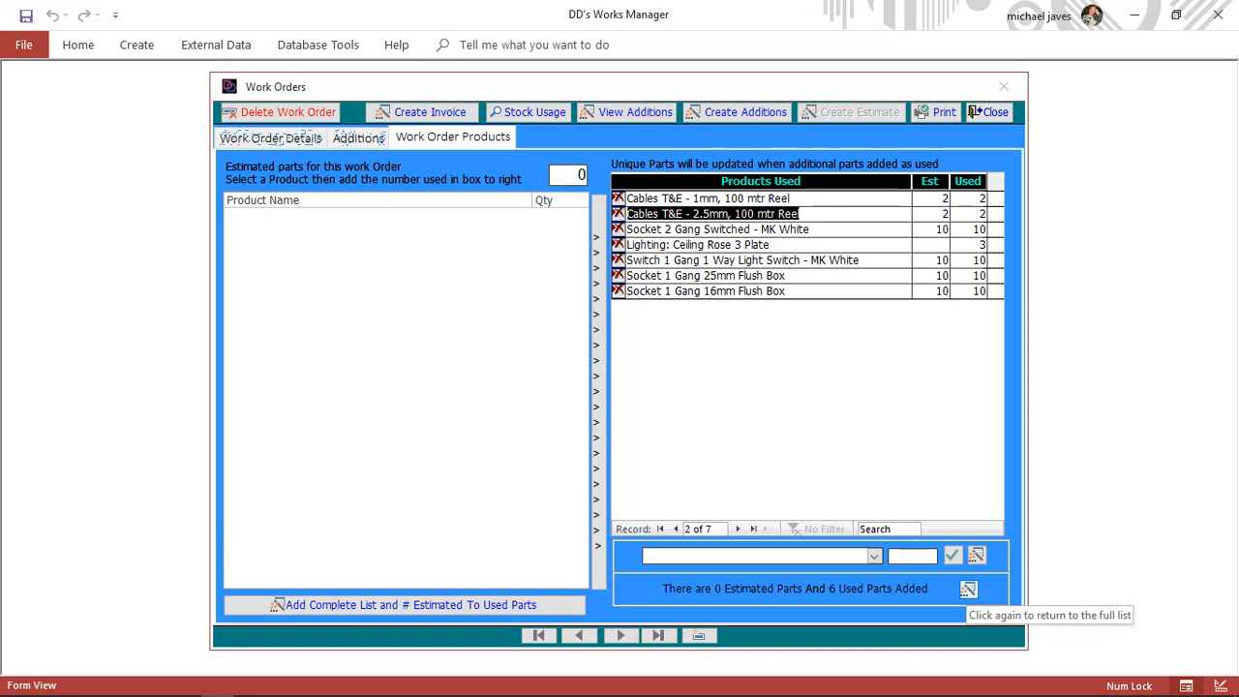
{"action": "left_click", "coordinate": [968, 589]}
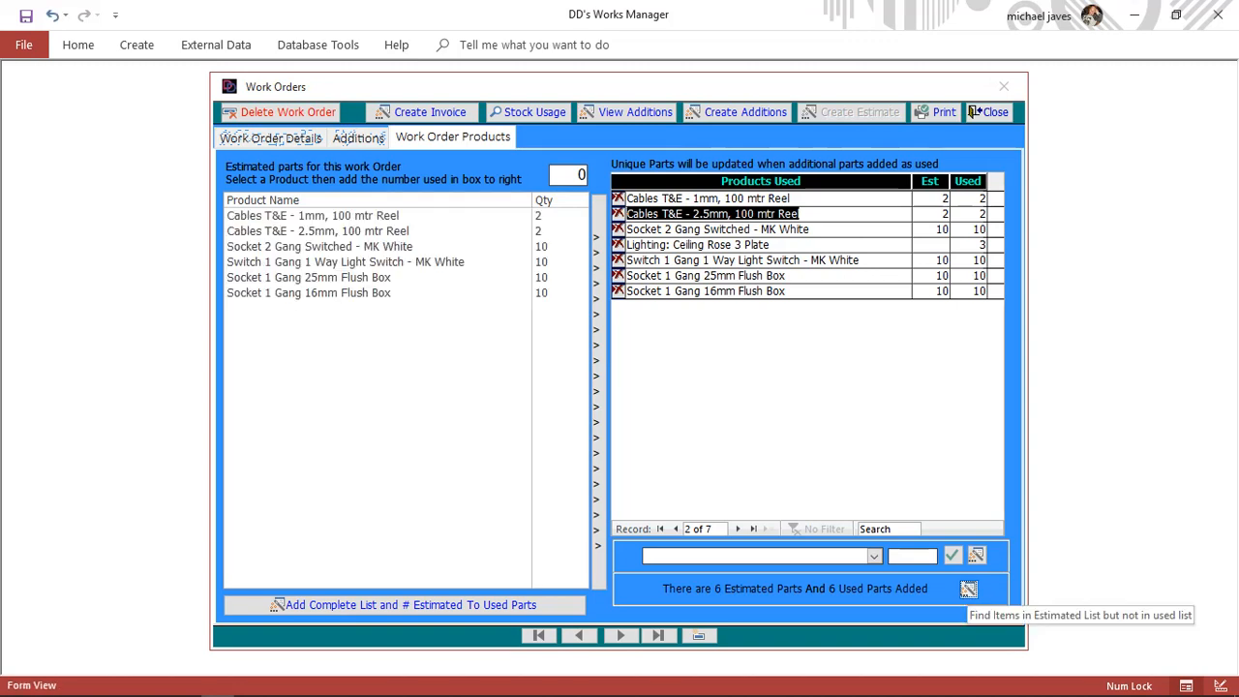
{"action": "left_click", "coordinate": [968, 588]}
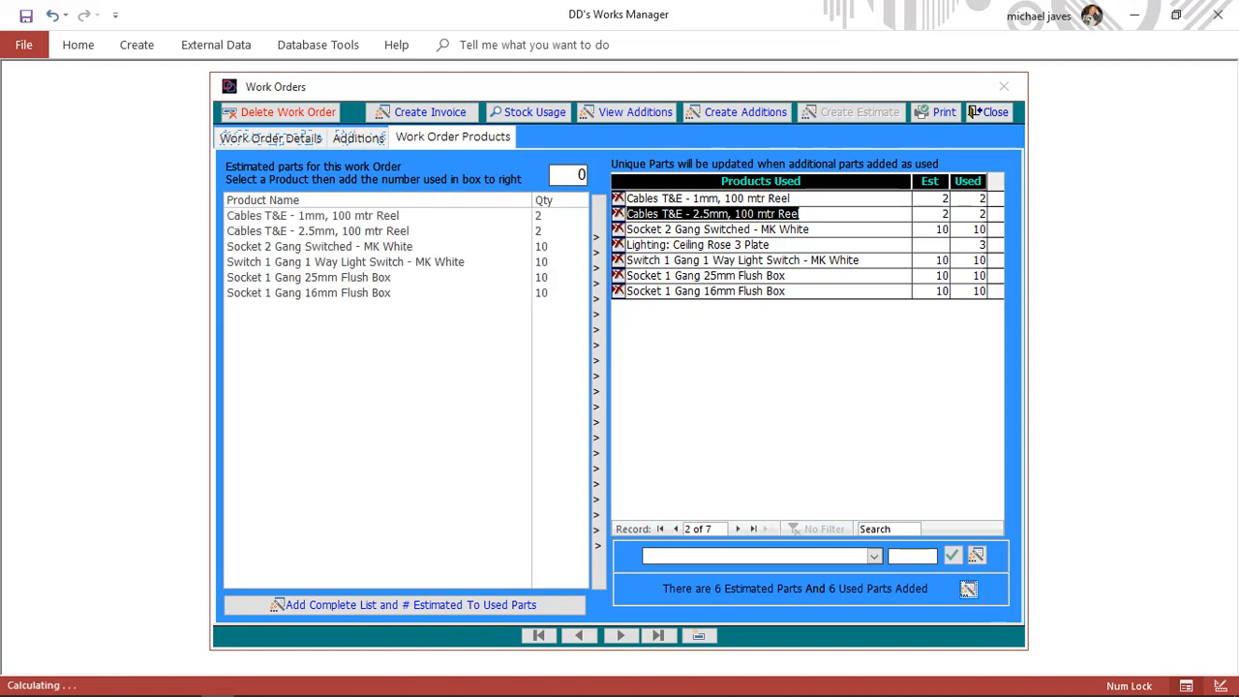
{"action": "left_click", "coordinate": [968, 588]}
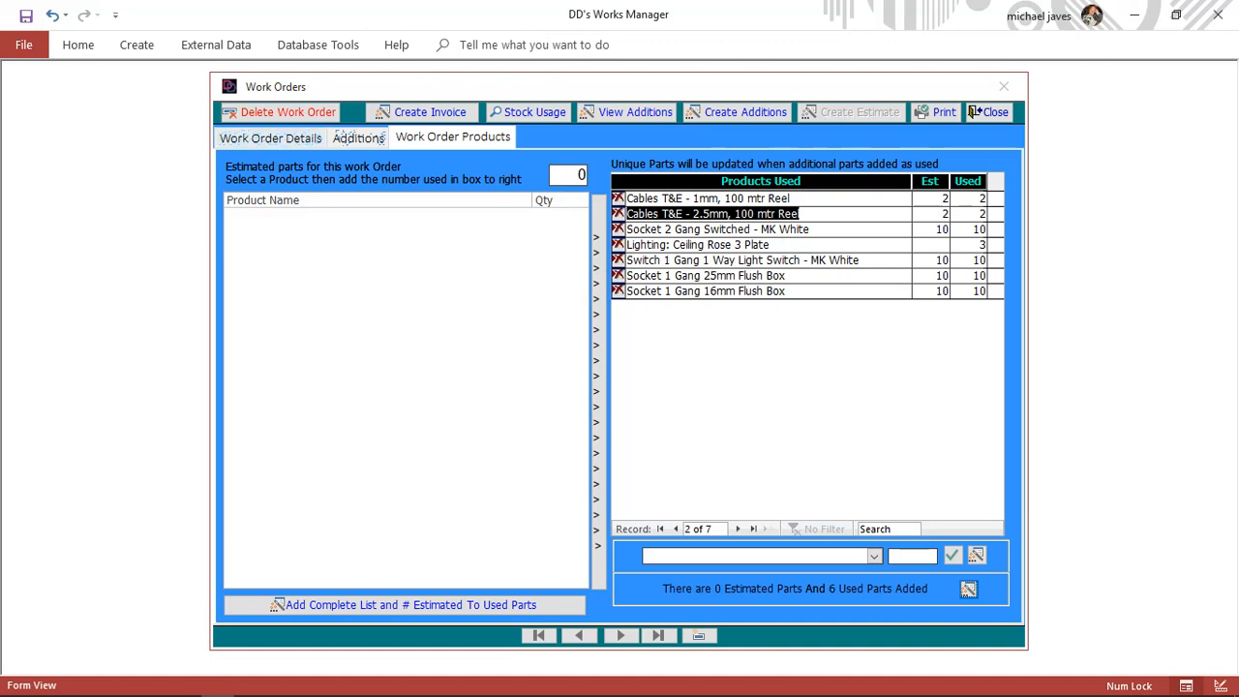
Step: Set the source of the job enquiry to Internet in the work order's details
{"action": "left_click", "coordinate": [270, 138]}
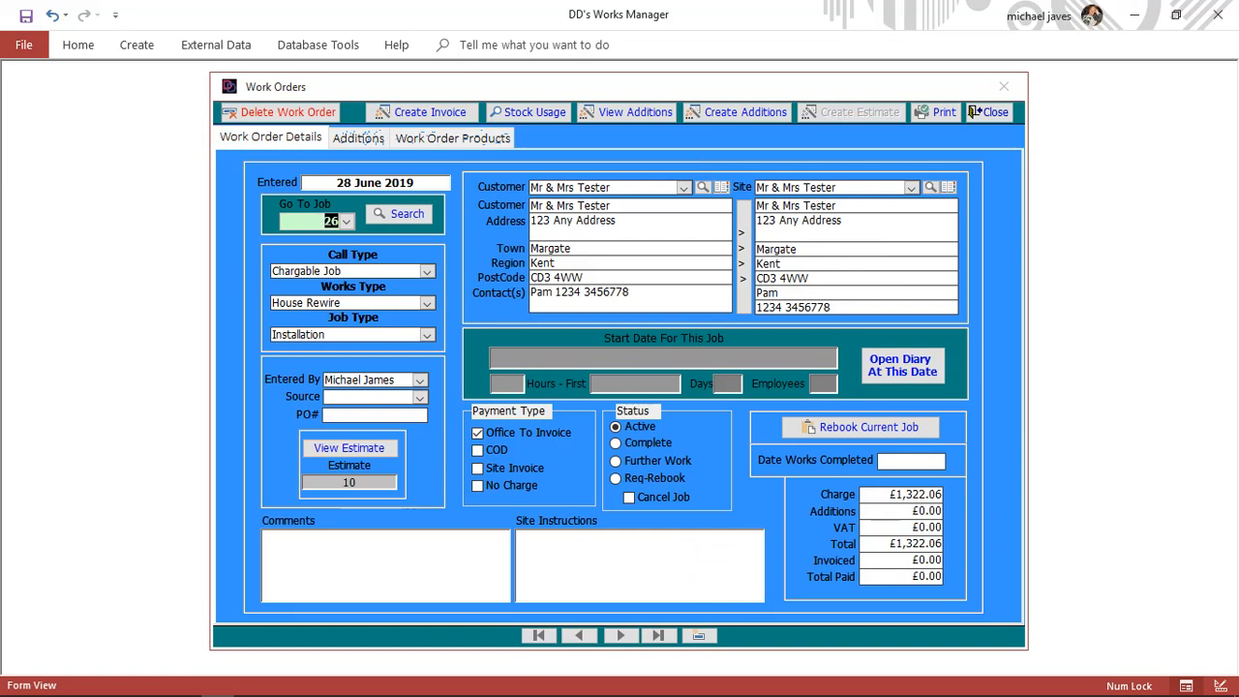
{"action": "left_click", "coordinate": [419, 397]}
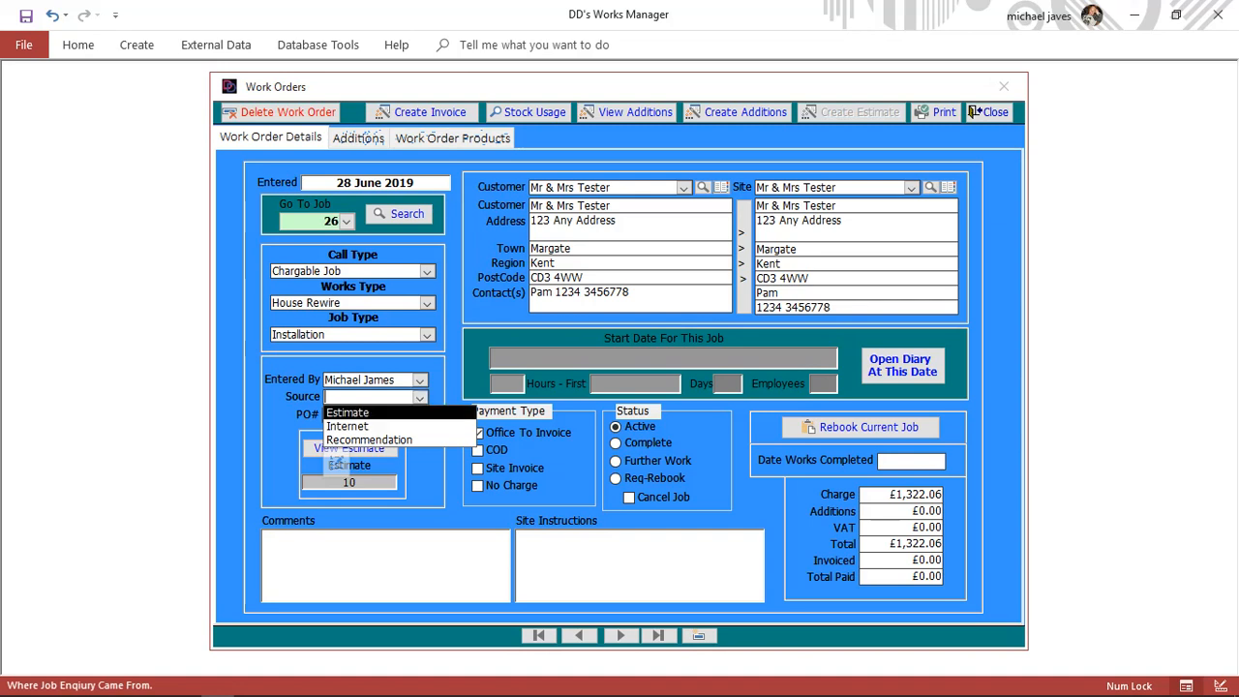
{"action": "left_click", "coordinate": [349, 413]}
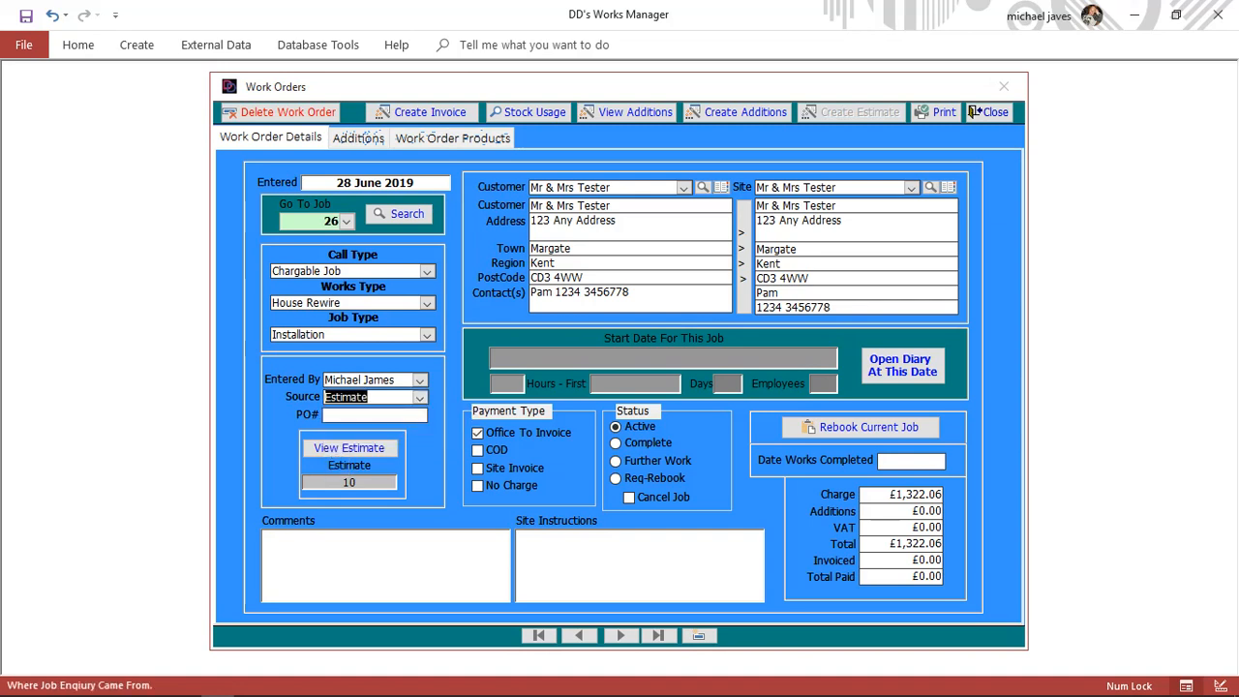
{"action": "left_click", "coordinate": [419, 397]}
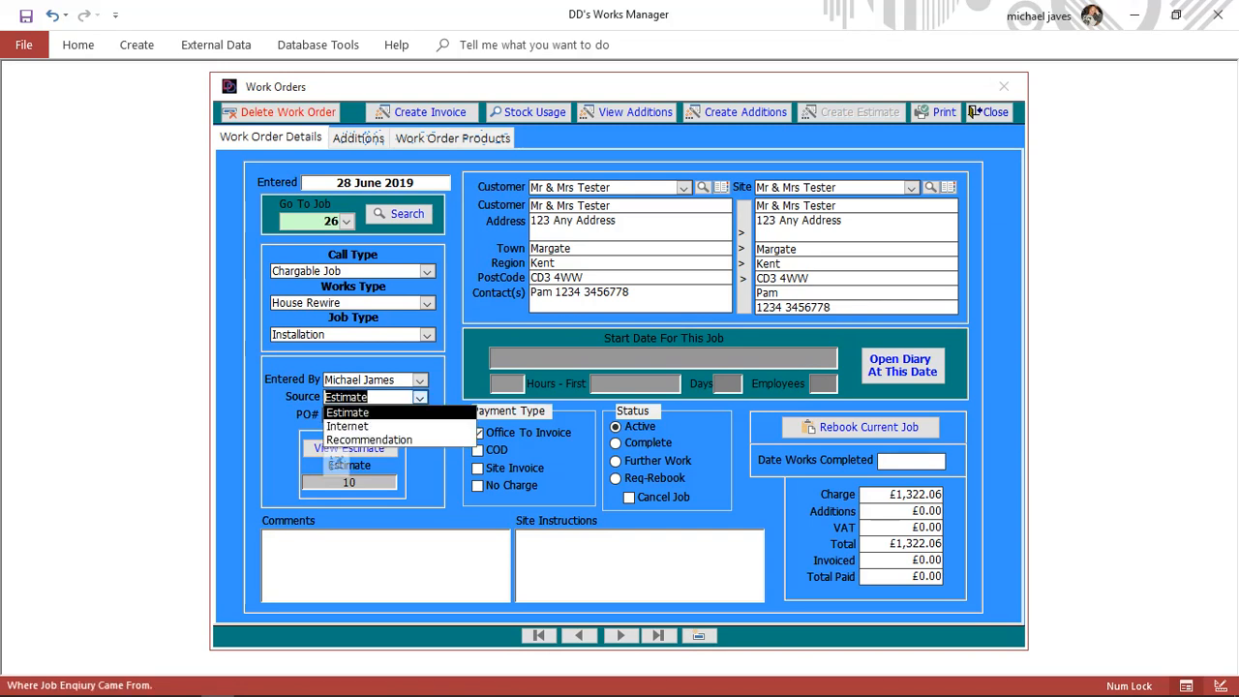
{"action": "left_click", "coordinate": [346, 426]}
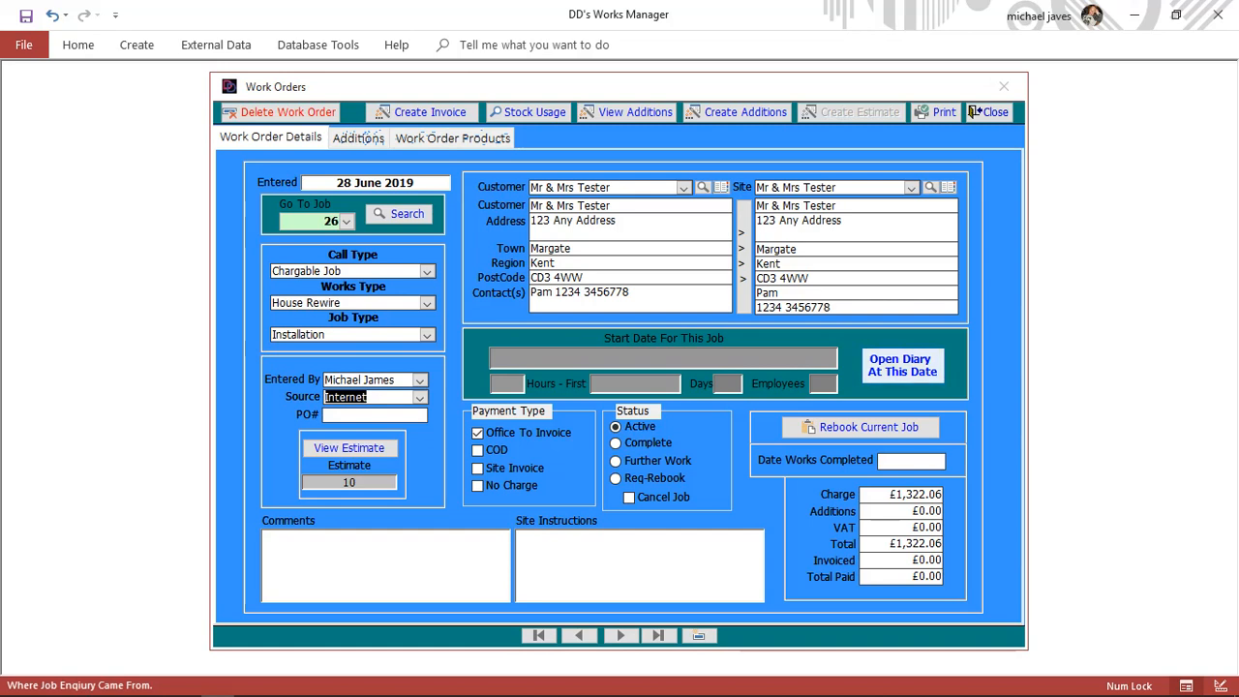
Step: Open the works diary for the job and view the first listed employee's record, leaving it without changes
{"action": "left_click", "coordinate": [902, 366]}
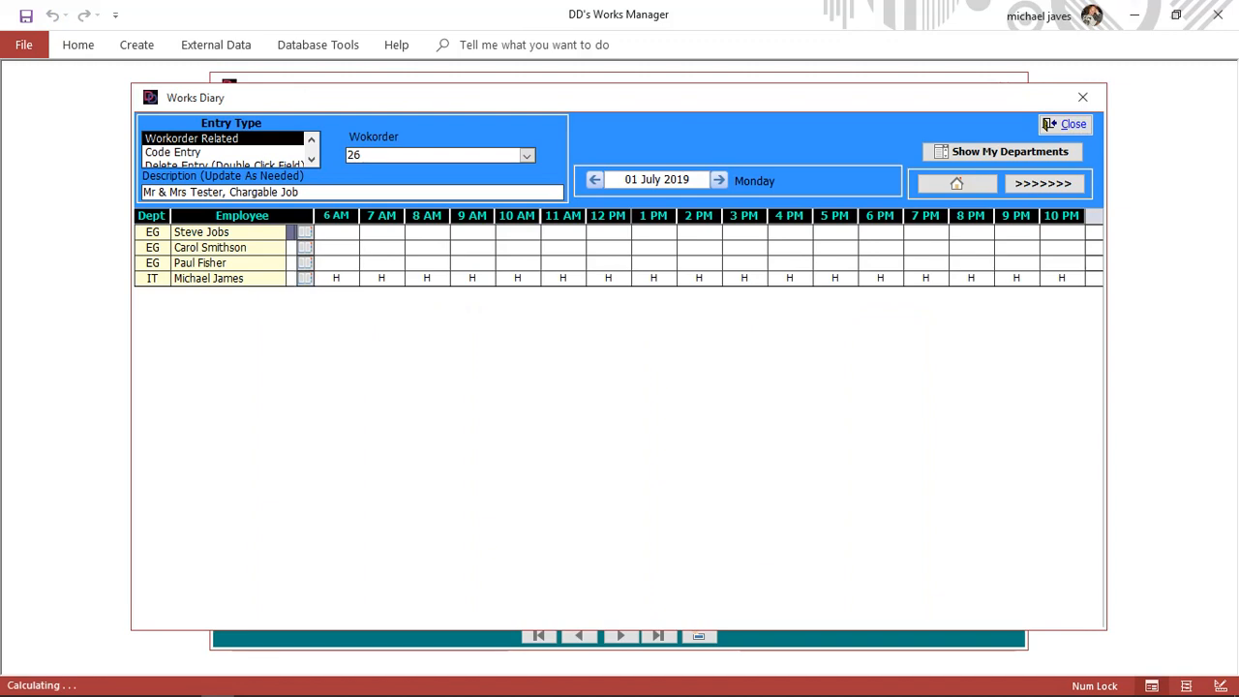
{"action": "left_click", "coordinate": [305, 233]}
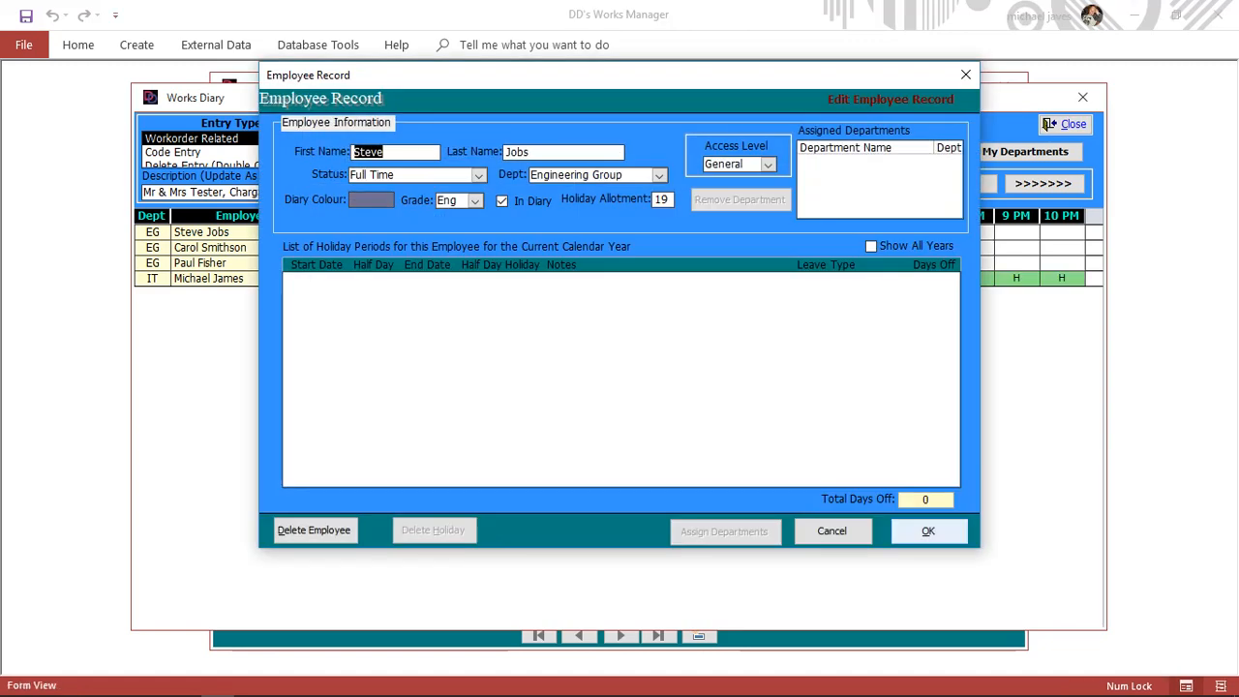
{"action": "left_click", "coordinate": [832, 531]}
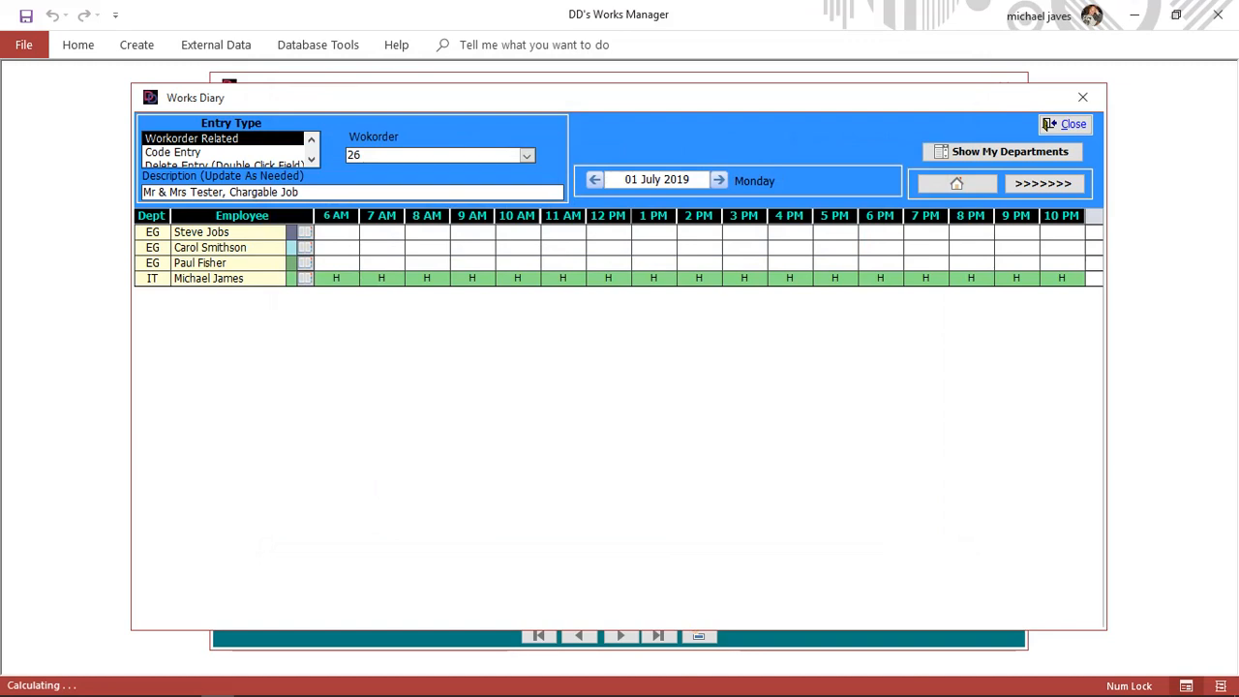
Step: Move the works diary to 15 July 2019 and check the list of work orders available for scheduling
{"action": "left_click", "coordinate": [690, 180]}
{"action": "left_click", "coordinate": [719, 179]}
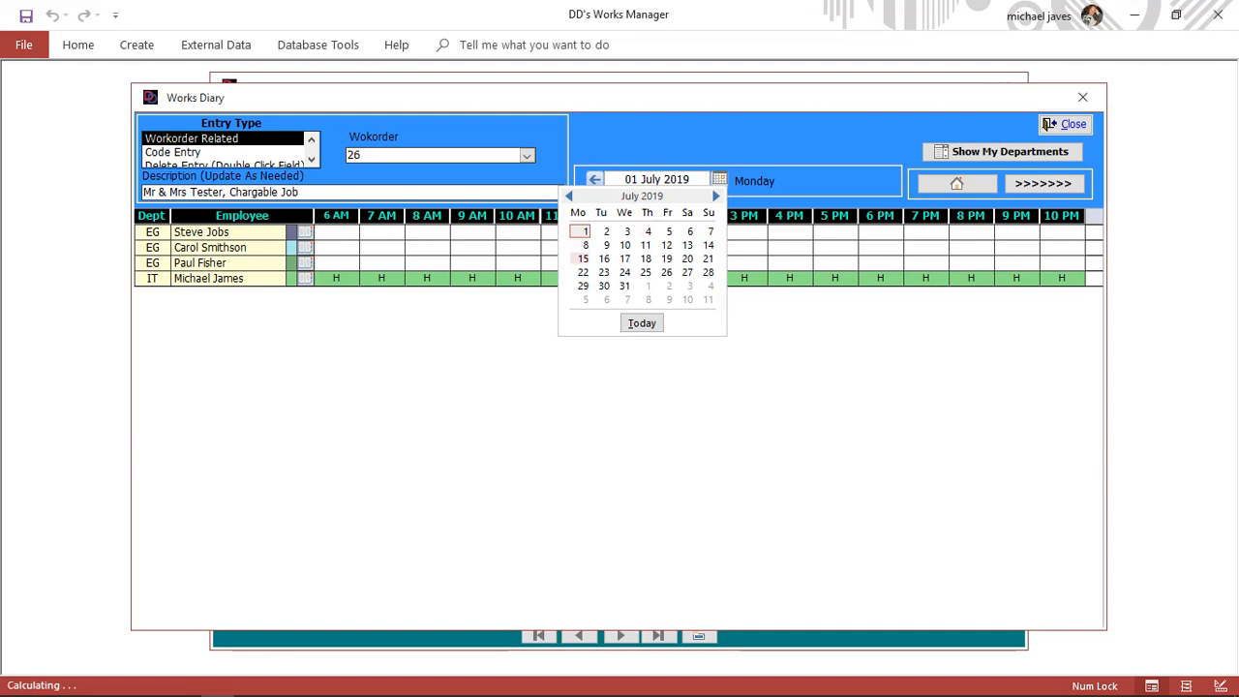
{"action": "left_click", "coordinate": [583, 259]}
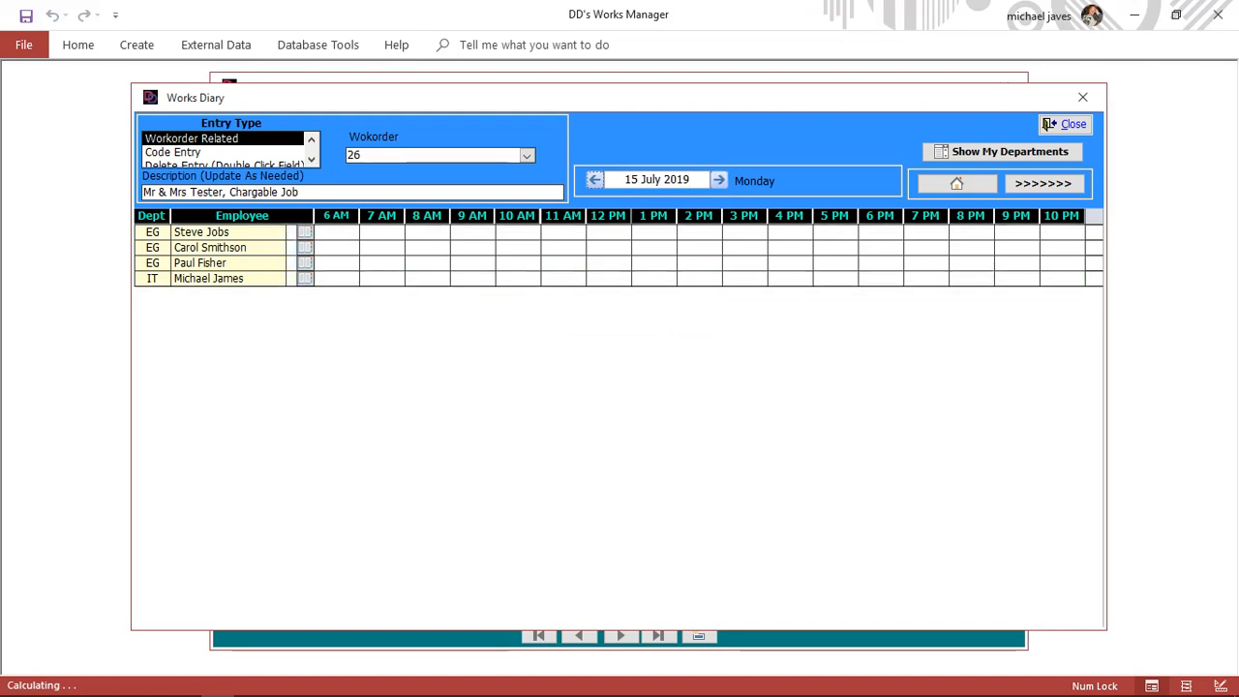
{"action": "left_click", "coordinate": [527, 156]}
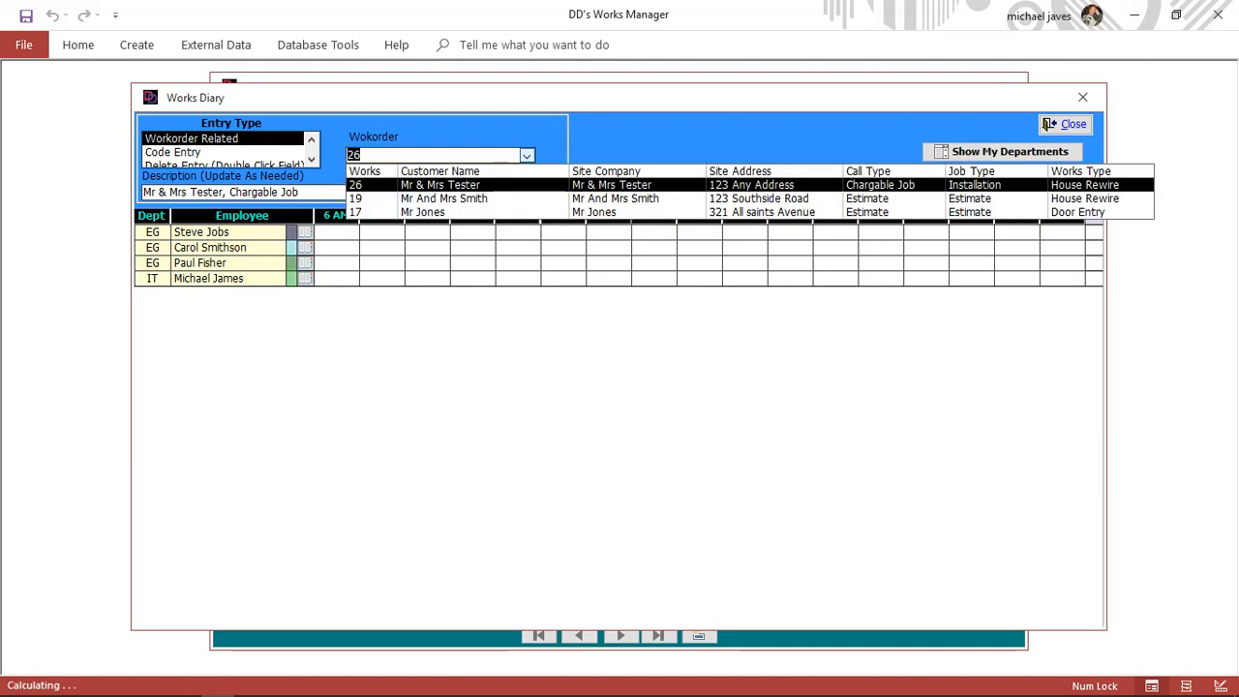
{"action": "left_click", "coordinate": [527, 156]}
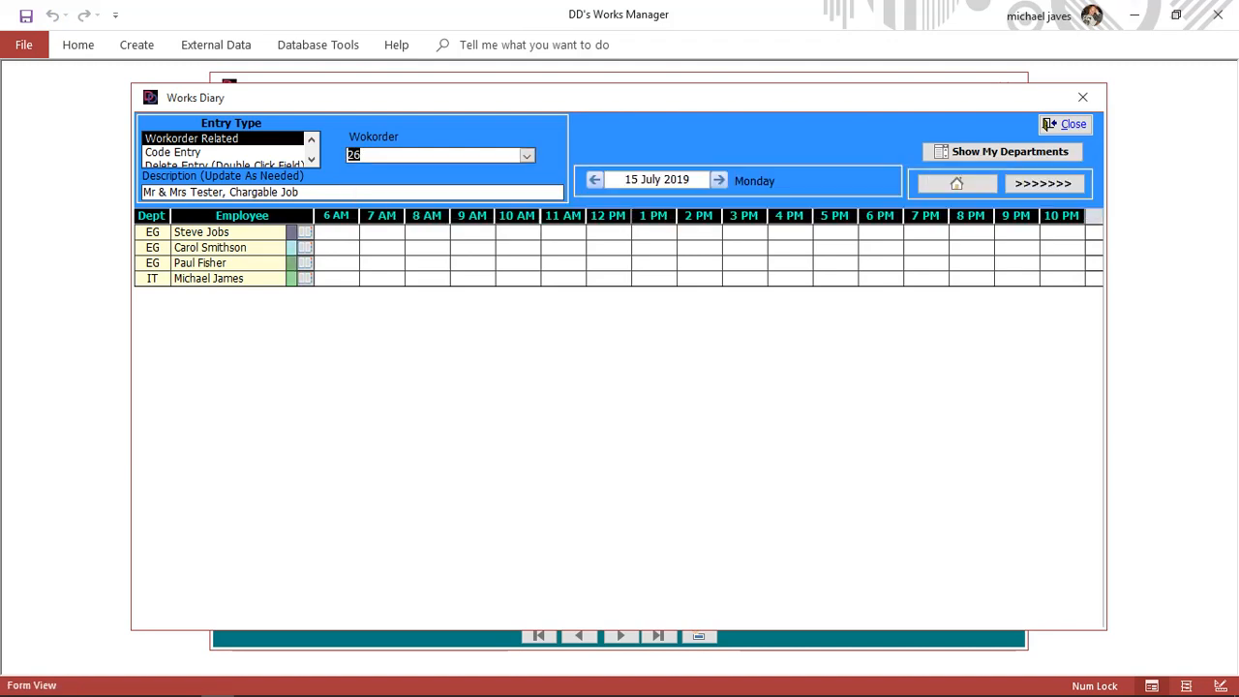
{"action": "key", "text": "Tab"}
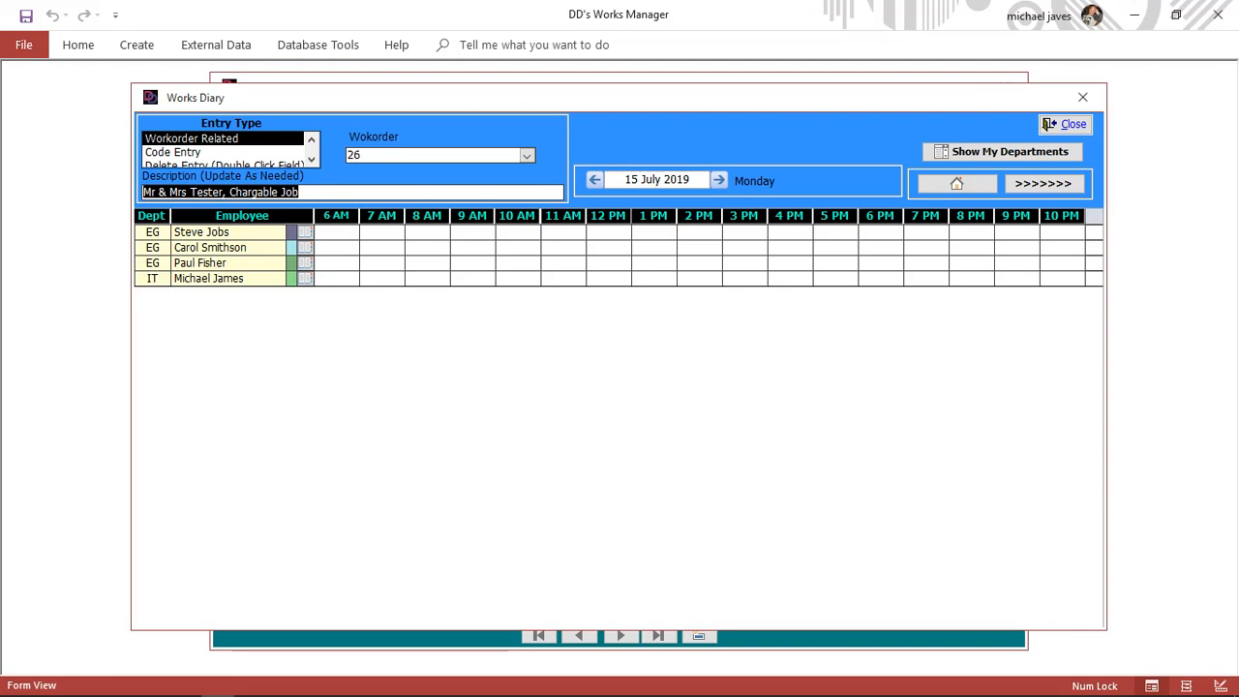
{"action": "left_click", "coordinate": [301, 191]}
{"action": "type", "text": "sese"}
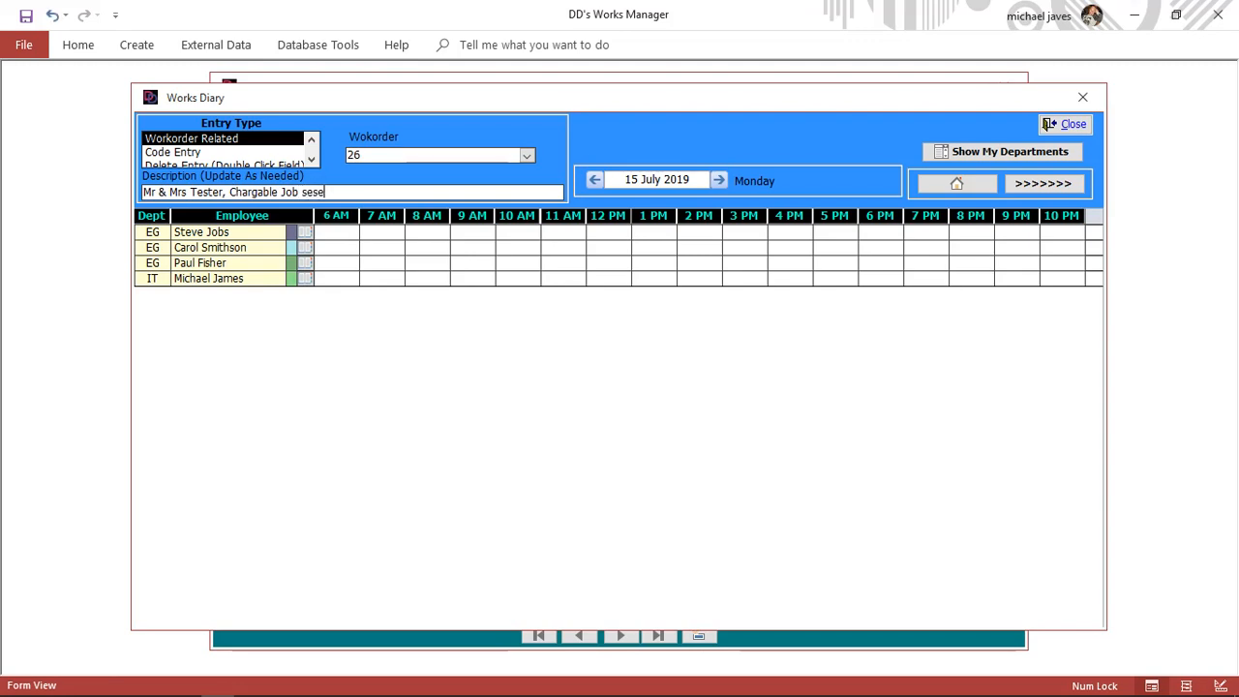
{"action": "key", "text": "BackSpace"}
{"action": "key", "text": "BackSpace"}
{"action": "key", "text": "BackSpace"}
{"action": "key", "text": "BackSpace"}
{"action": "key", "text": "BackSpace"}
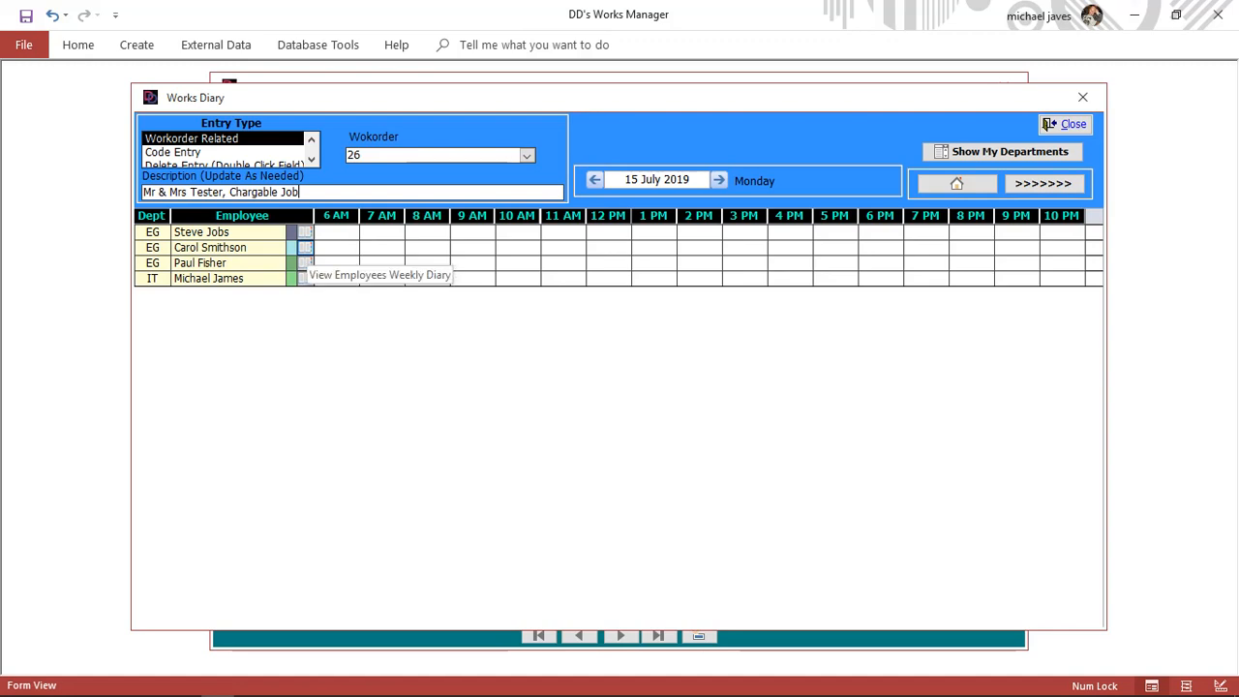
Step: Open the second listed employee's weekly diary and delete the 06:00 PM work entry on Monday 15 July
{"action": "left_click", "coordinate": [305, 248]}
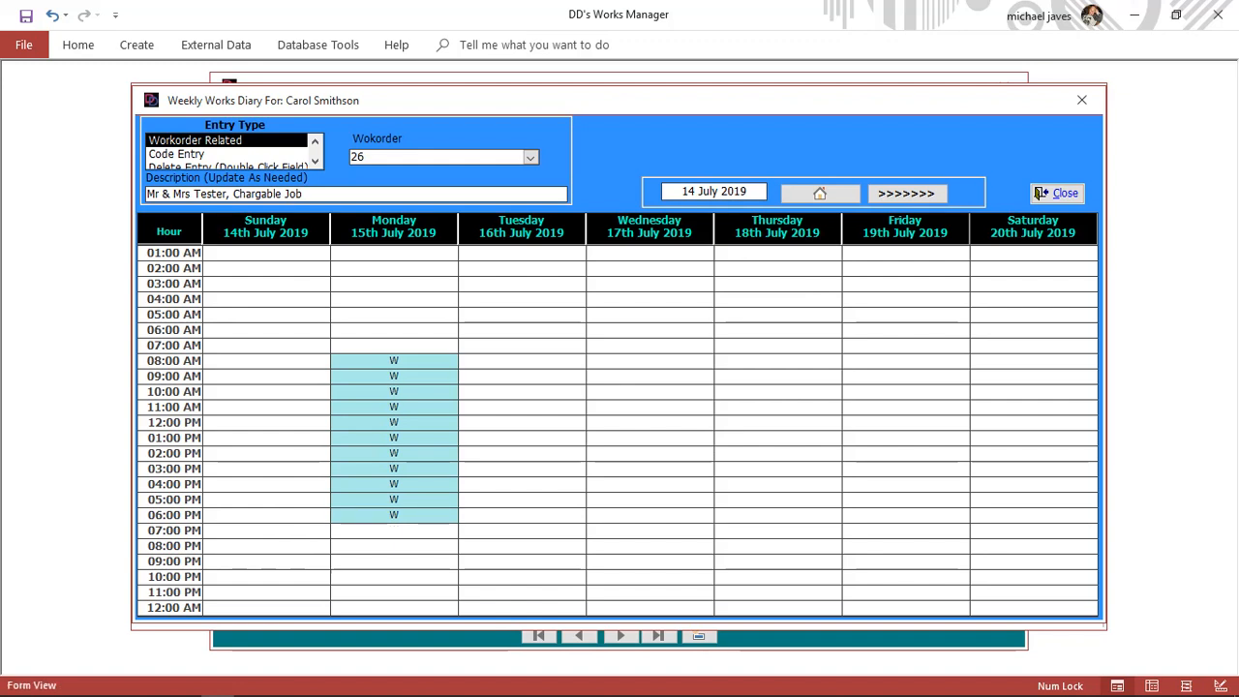
{"action": "left_click", "coordinate": [315, 162]}
{"action": "left_click", "coordinate": [227, 154]}
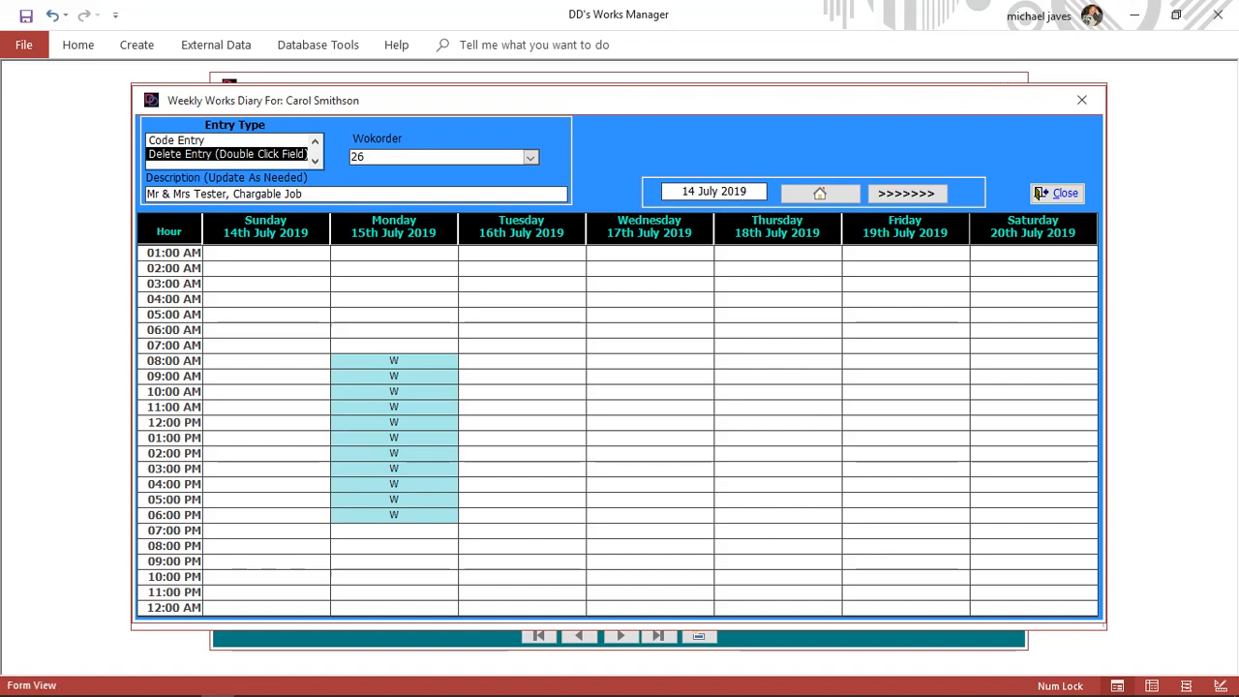
{"action": "double_click", "coordinate": [394, 515]}
{"action": "left_click", "coordinate": [660, 437]}
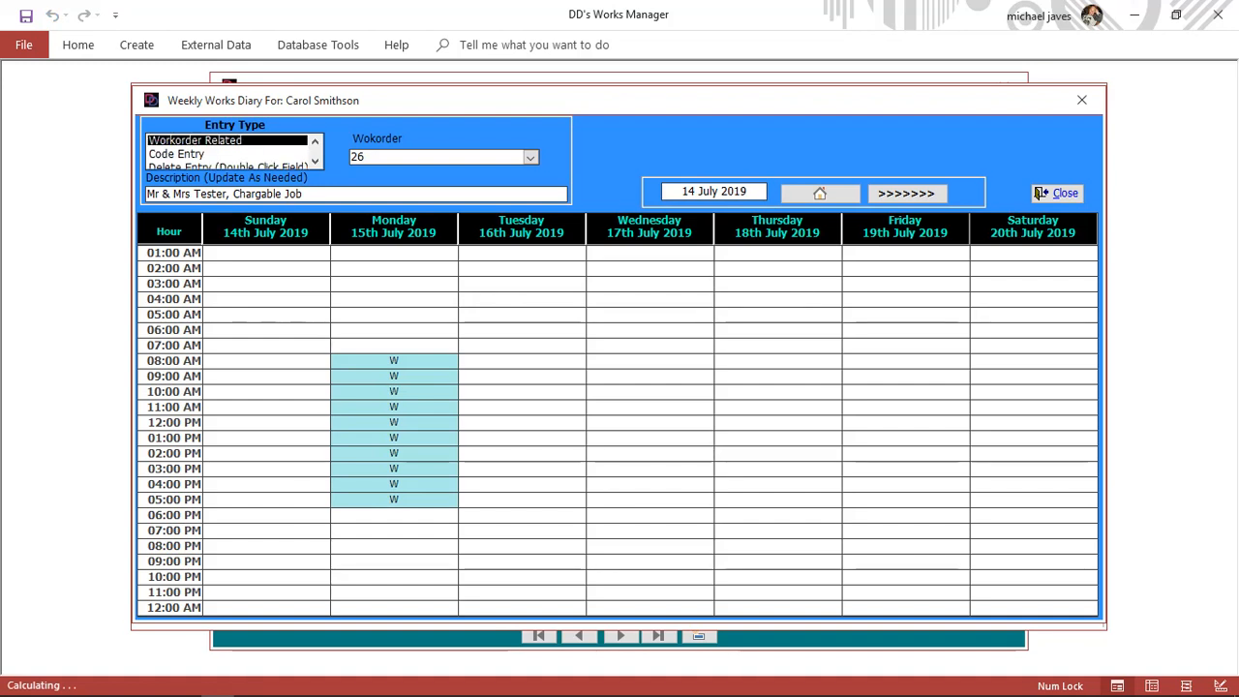
Step: Book the job hourly from 08:00 AM to 05:00 PM on Tuesday 16 July, and close the weekly diary
{"action": "left_click", "coordinate": [521, 361]}
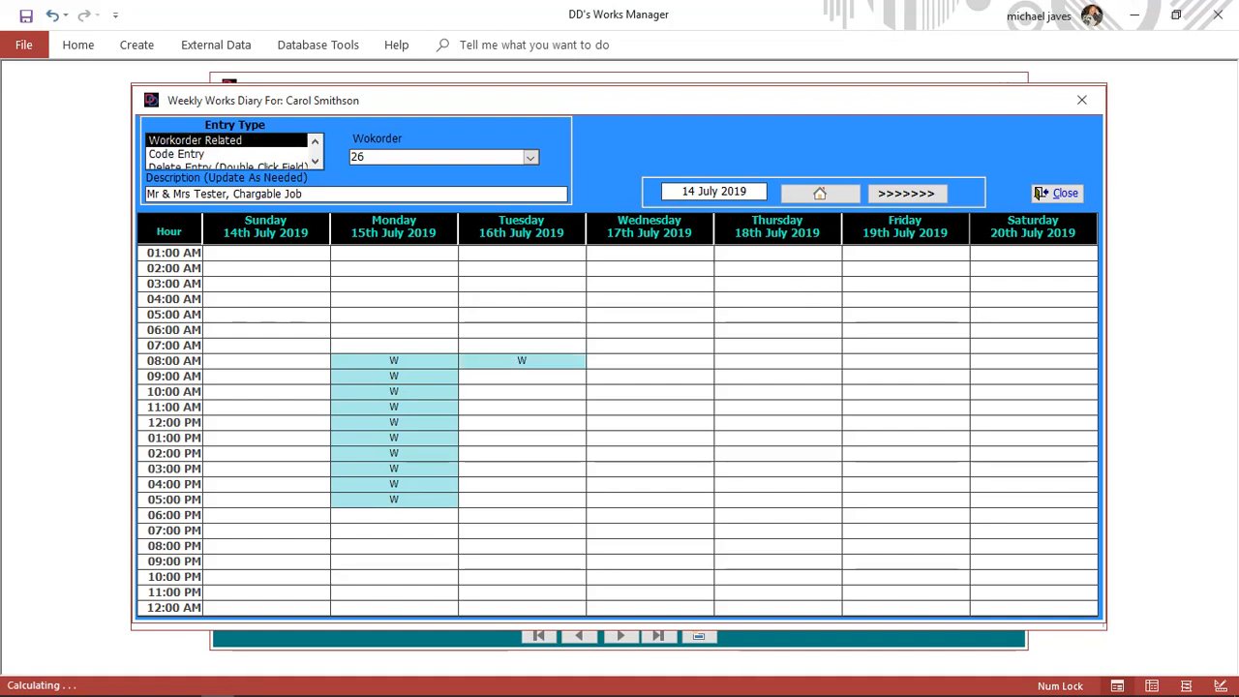
{"action": "left_click", "coordinate": [521, 377]}
{"action": "left_click", "coordinate": [522, 392]}
{"action": "left_click", "coordinate": [521, 407]}
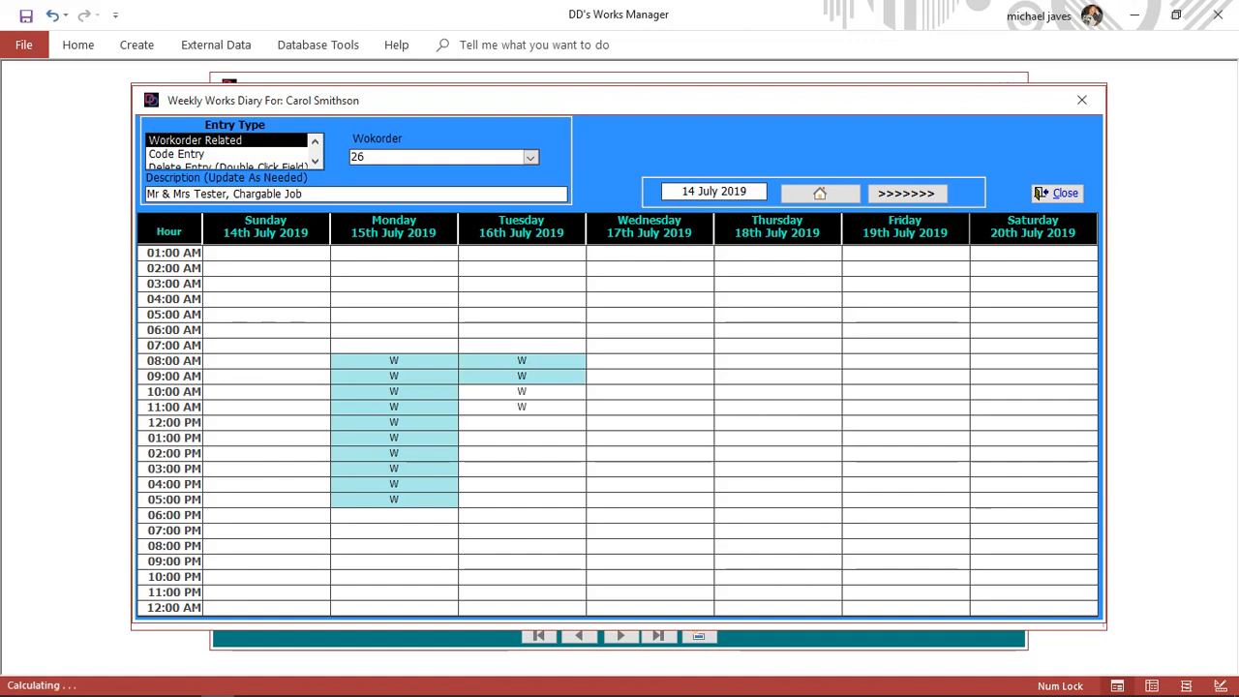
{"action": "left_click", "coordinate": [522, 423]}
{"action": "left_click", "coordinate": [522, 438]}
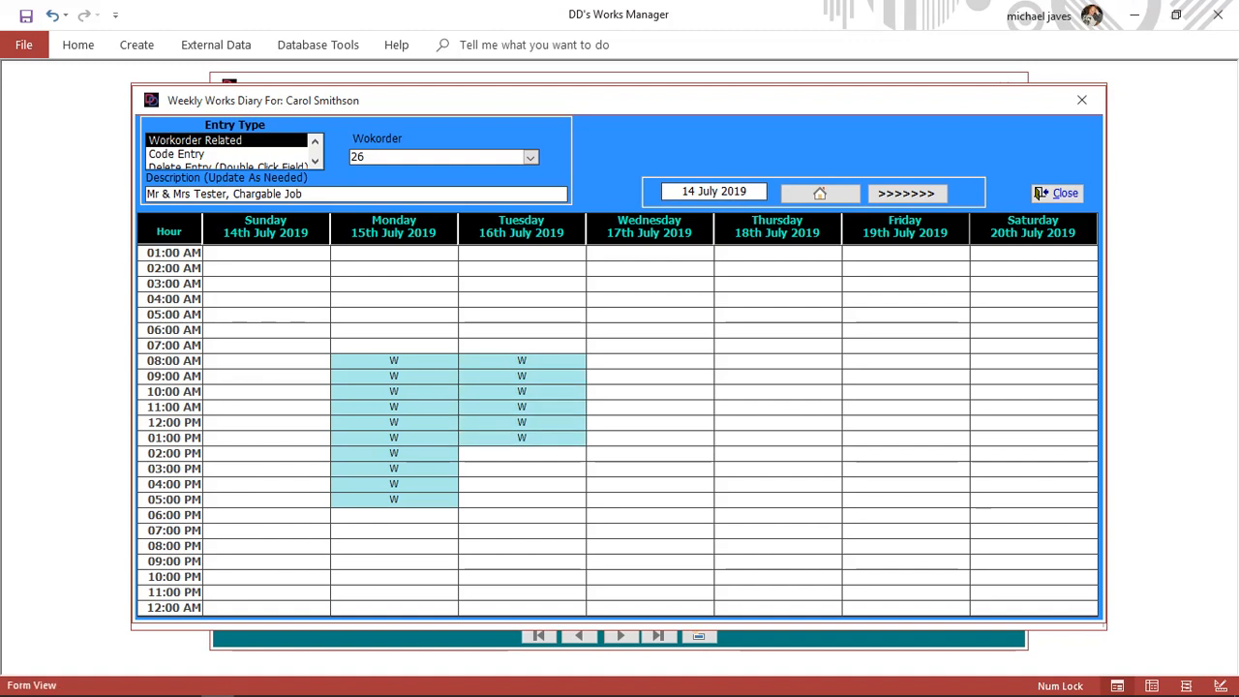
{"action": "left_click", "coordinate": [522, 454]}
{"action": "left_click", "coordinate": [522, 470]}
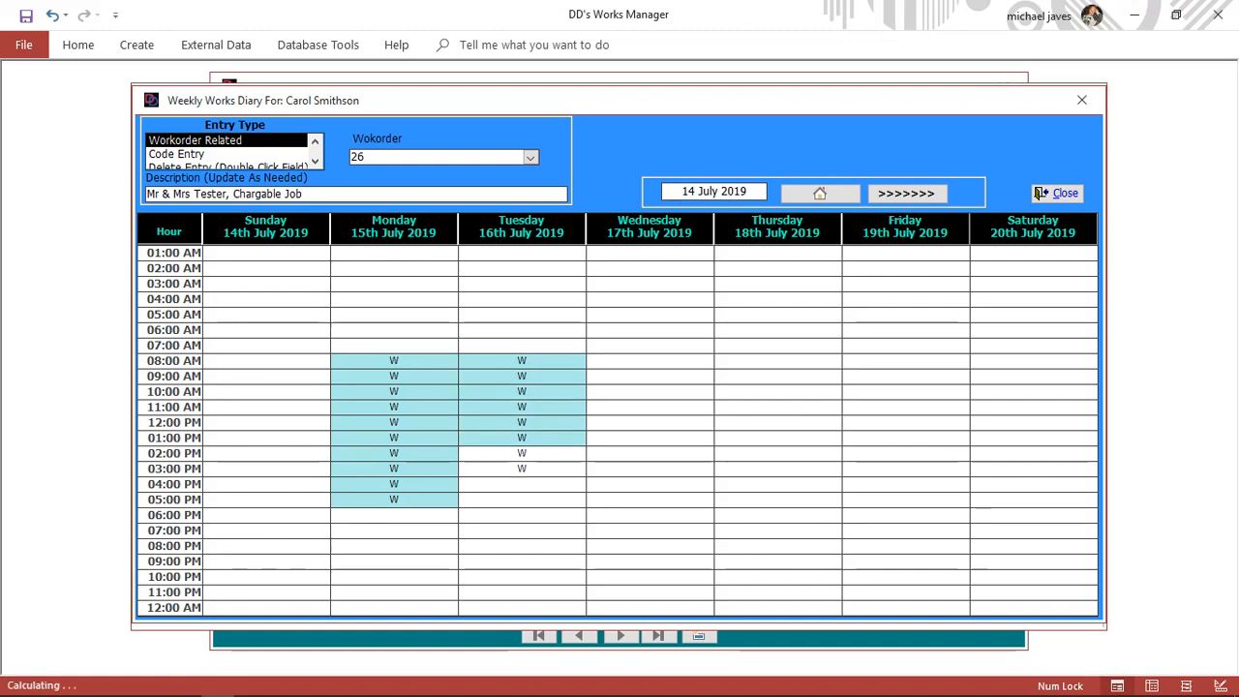
{"action": "left_click", "coordinate": [521, 484]}
{"action": "left_click", "coordinate": [522, 500]}
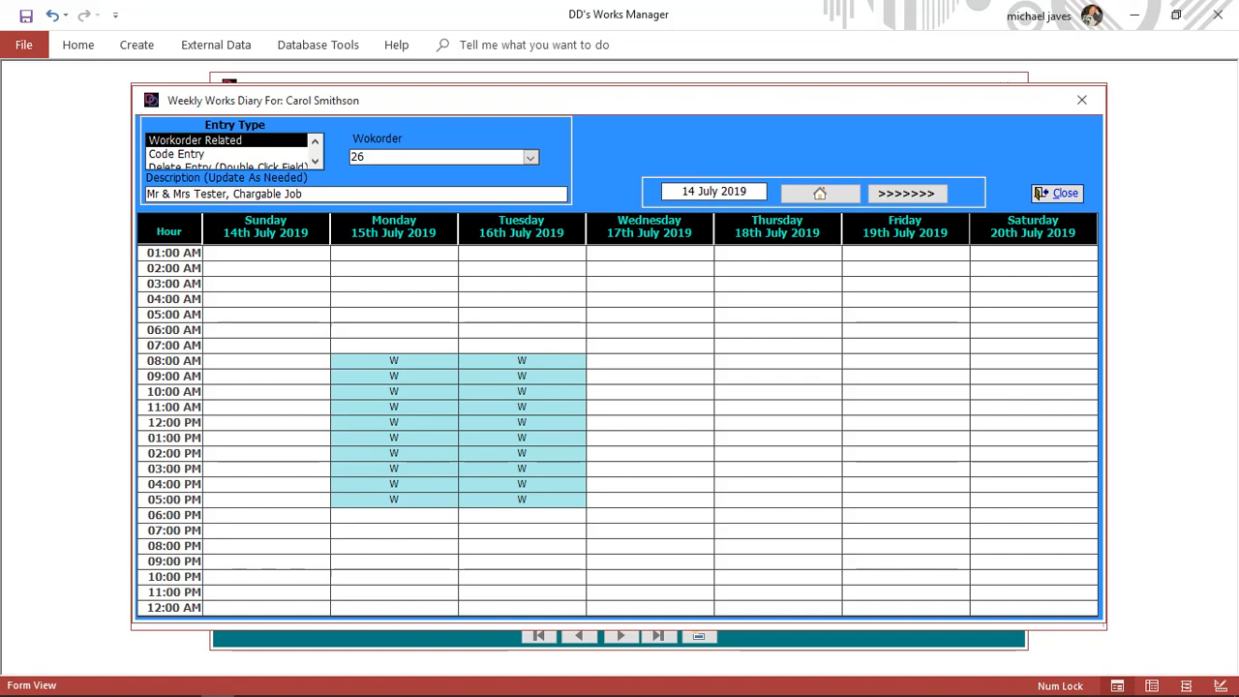
{"action": "left_click", "coordinate": [1059, 193]}
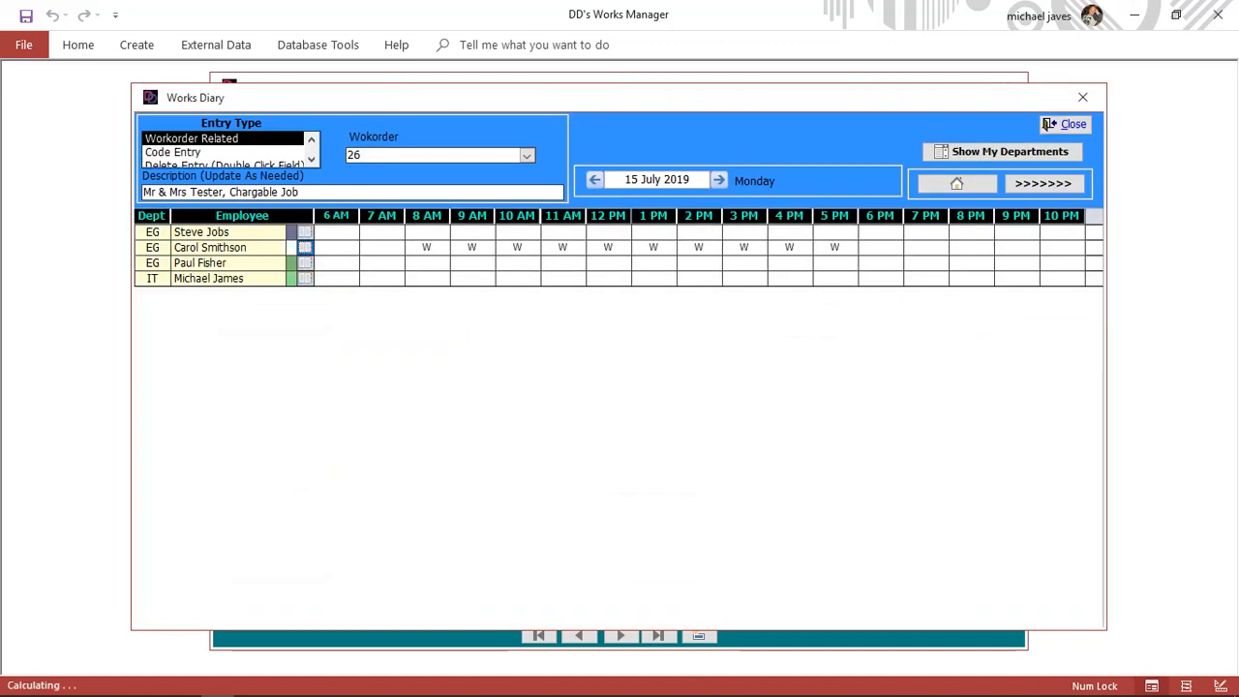
Step: Check the job's bookings for 15 and 16 July 2019 in the works diary and return to the work order
{"action": "left_click", "coordinate": [718, 180]}
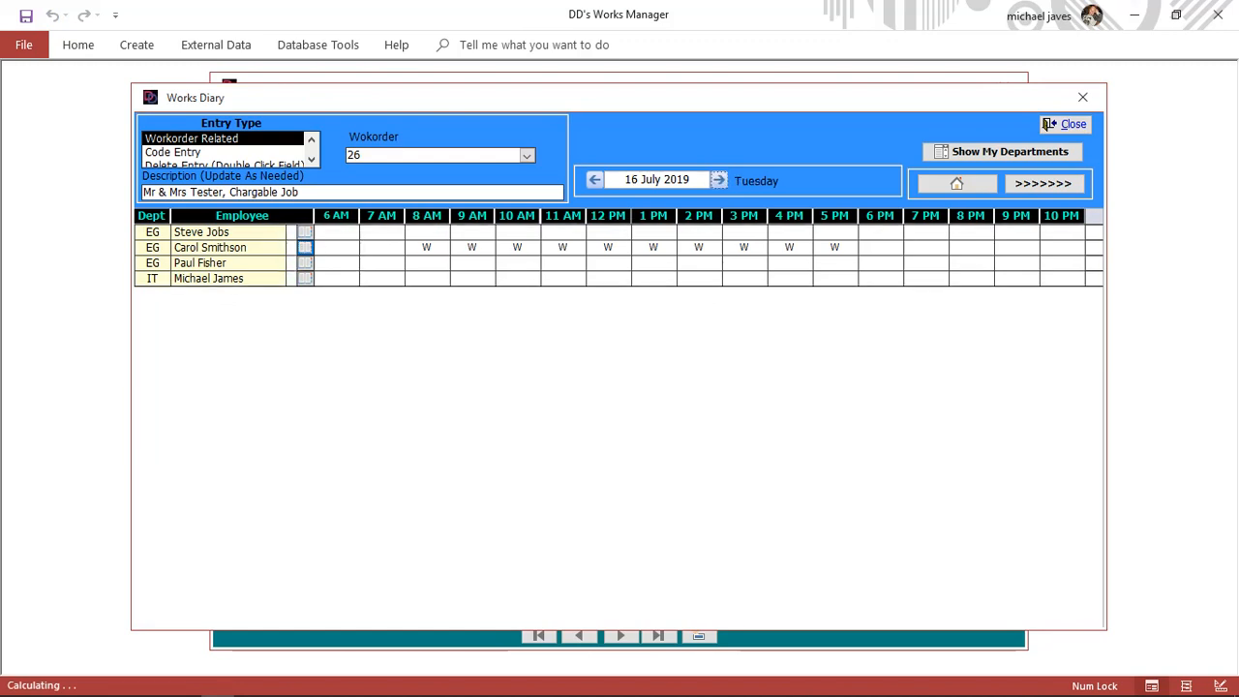
{"action": "left_click", "coordinate": [595, 180]}
{"action": "left_click", "coordinate": [718, 180]}
{"action": "left_click", "coordinate": [594, 180]}
{"action": "left_click", "coordinate": [1047, 126]}
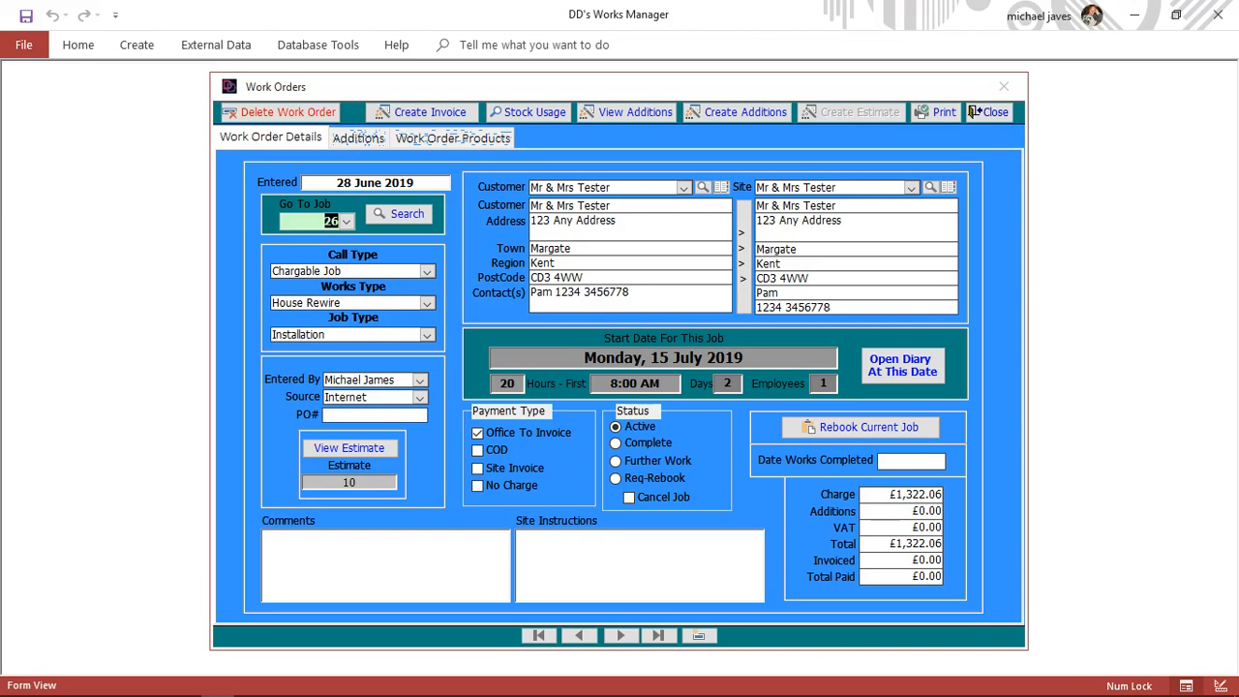
Step: View the estimate linked to the work order, including its planned days and hours, and close it
{"action": "left_click", "coordinate": [349, 447]}
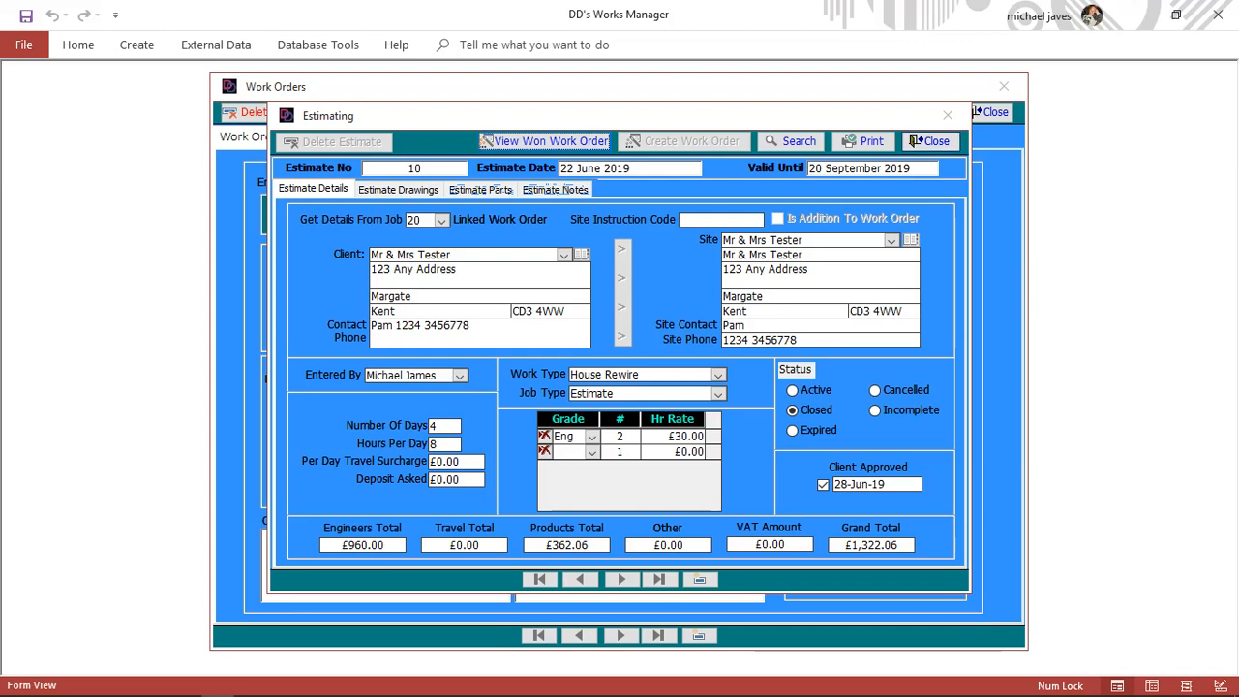
{"action": "left_click", "coordinate": [915, 142]}
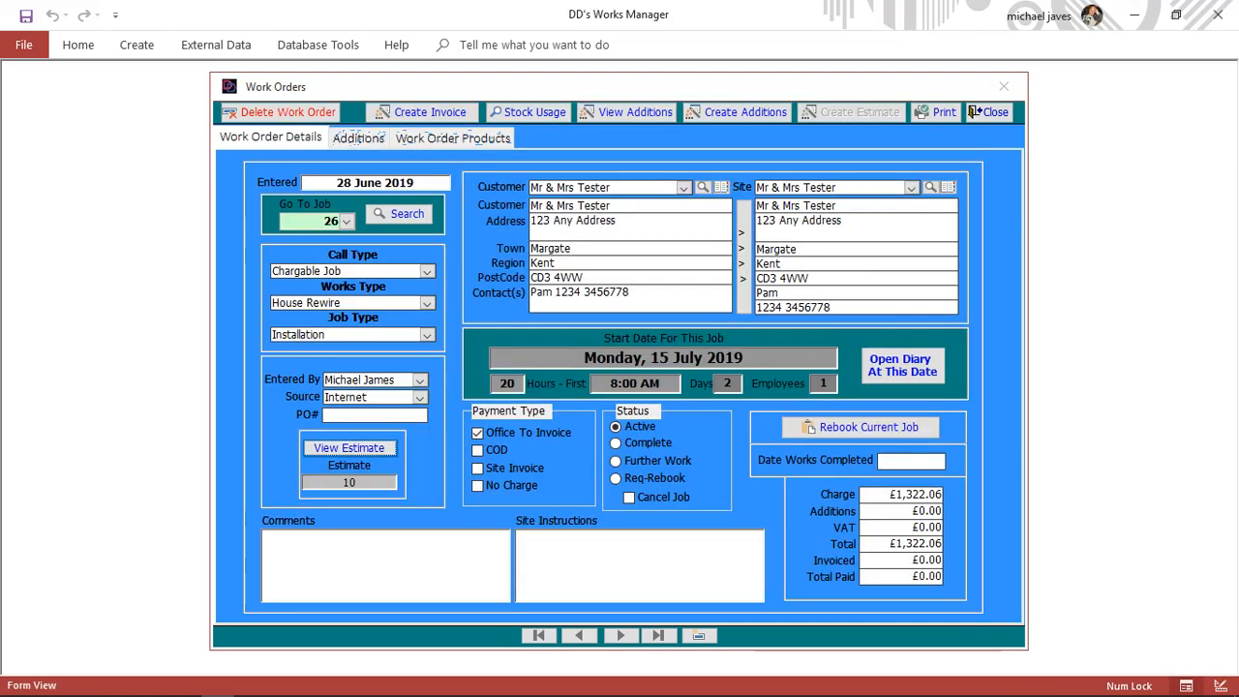